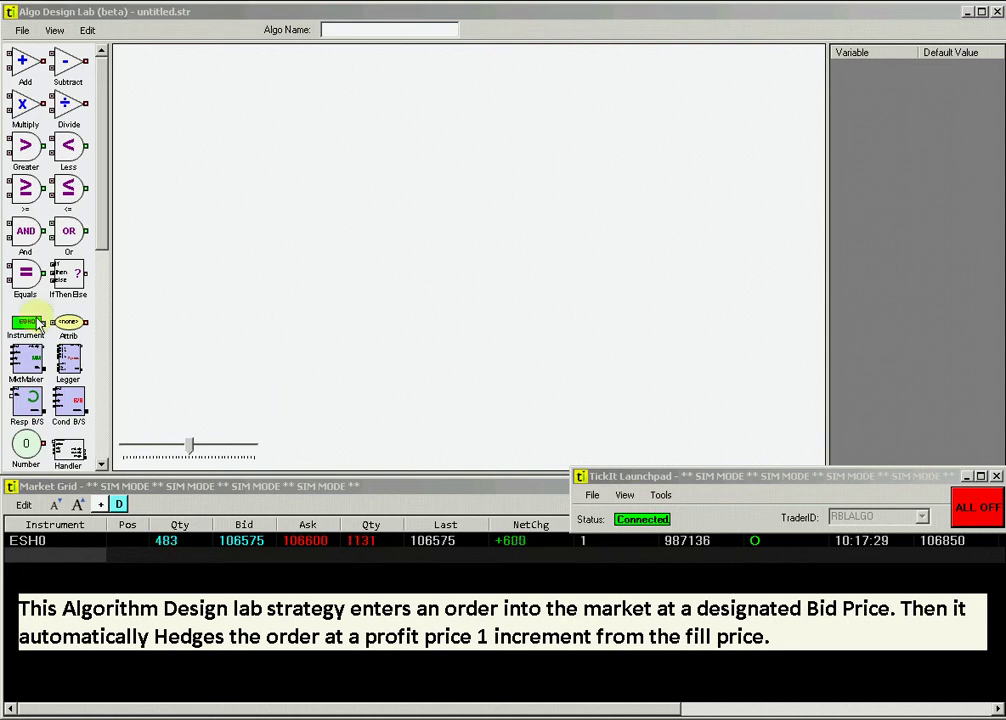
Add an instrument block set to the ES futures contract ESH0 and move it to the canvas top-left
left_click_drag(26, 322, 202, 139)
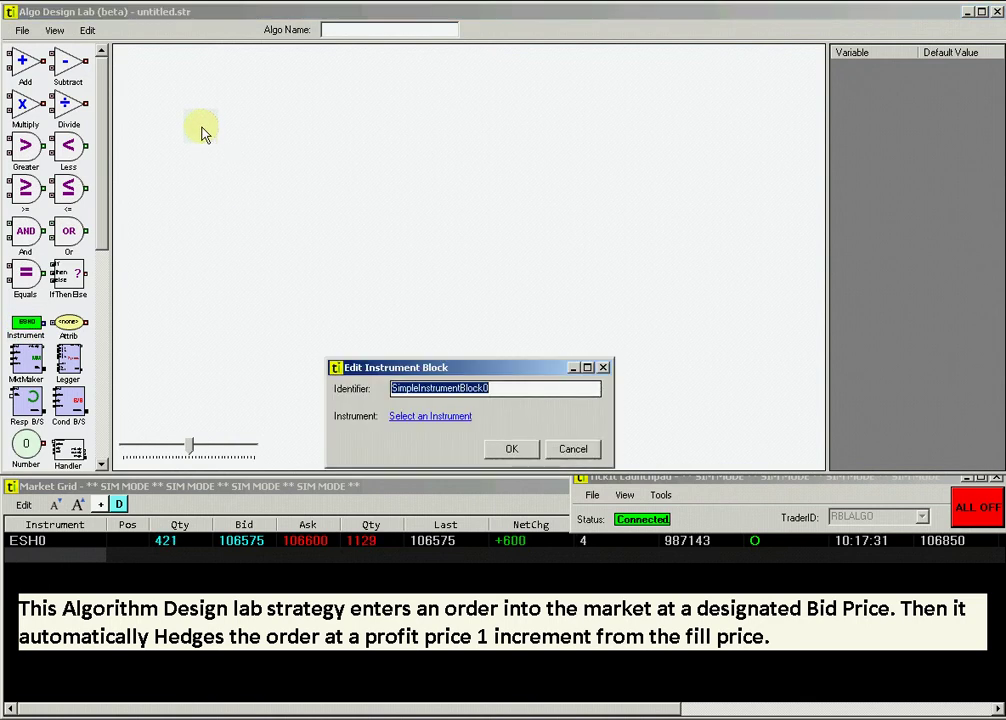
left_click(418, 424)
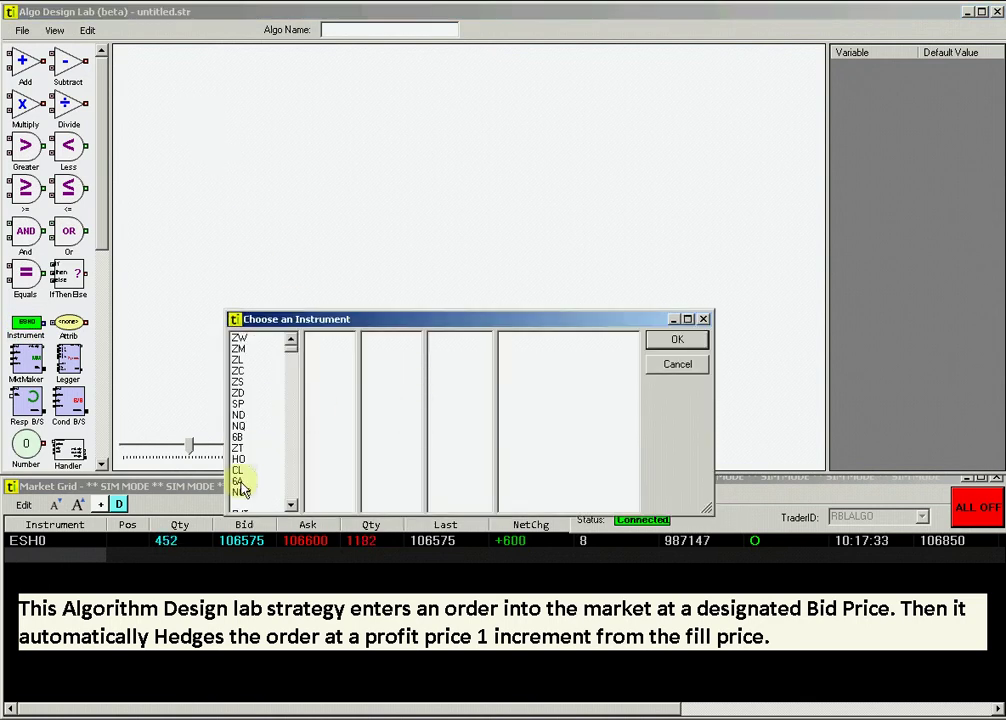
left_click(291, 507)
left_click(252, 500)
left_click(318, 339)
left_click(520, 340)
left_click(664, 347)
left_click(524, 451)
left_click(212, 133)
left_click_drag(212, 133, 175, 74)
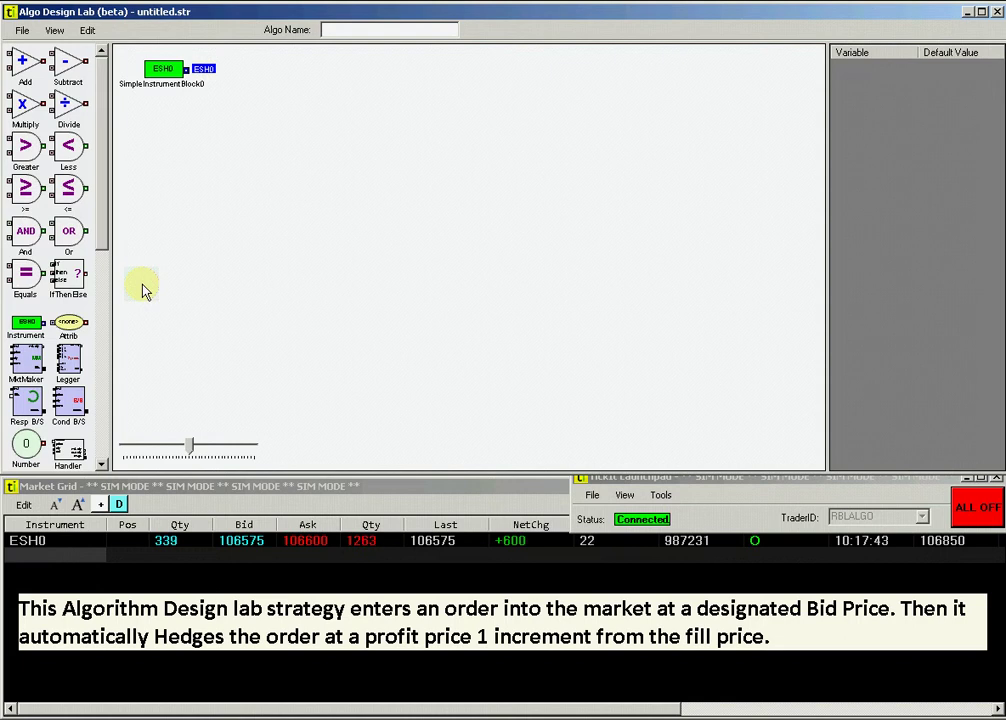
Place a Bid Price field block under ESH0, then add a market maker block and a constant number block
left_click_drag(70, 324, 205, 234)
left_click(503, 410)
left_click(450, 448)
left_click(522, 450)
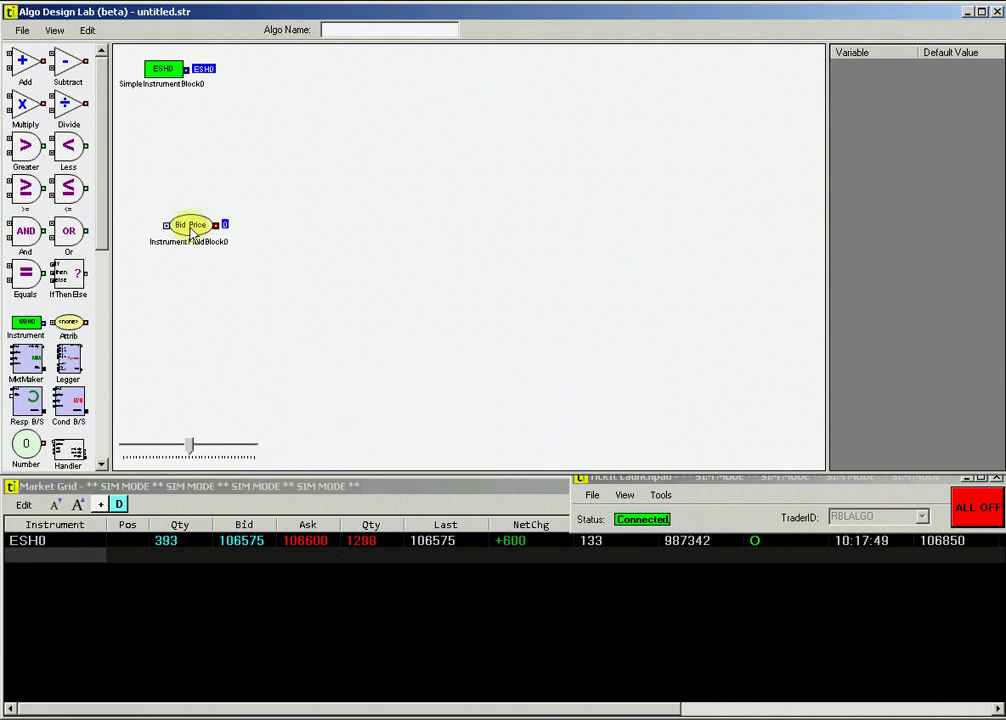
left_click_drag(198, 227, 185, 133)
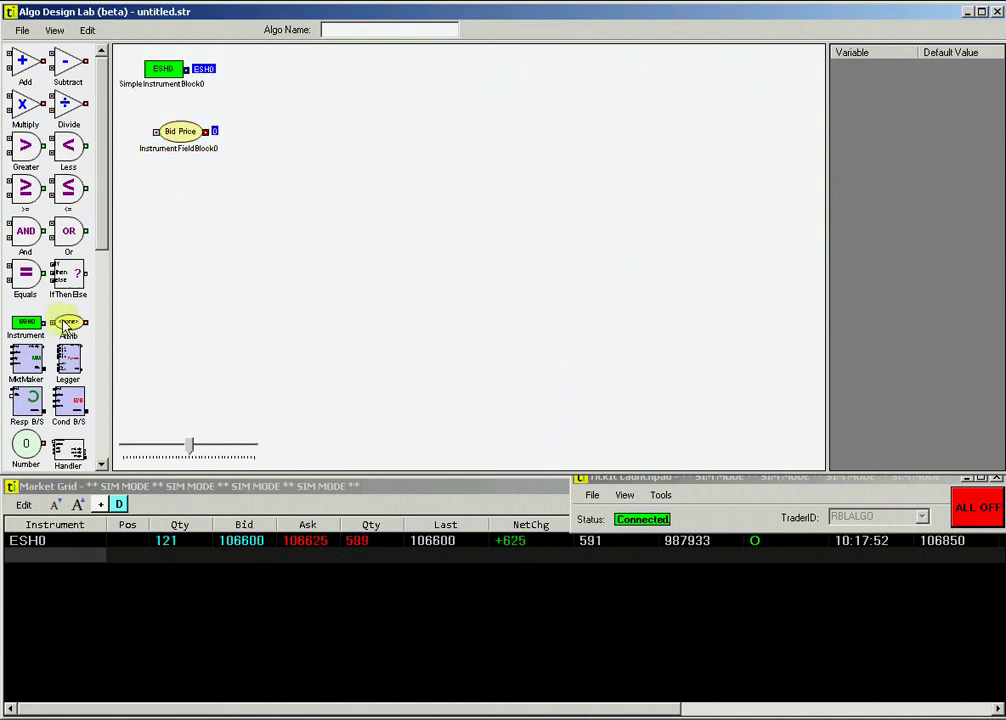
left_click_drag(26, 360, 355, 117)
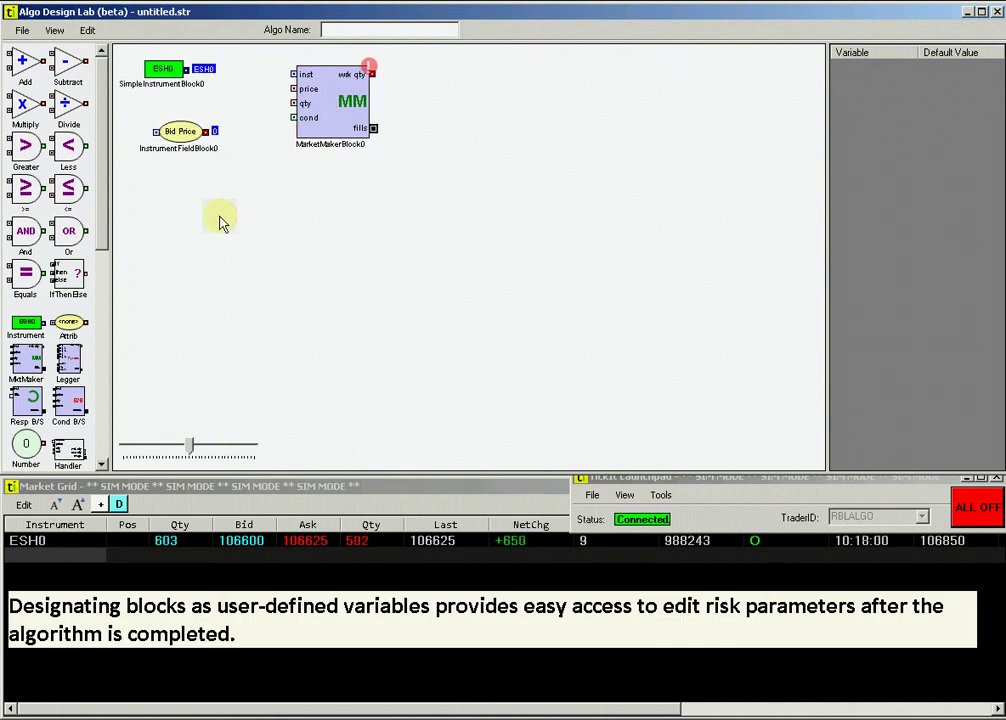
left_click_drag(26, 443, 170, 222)
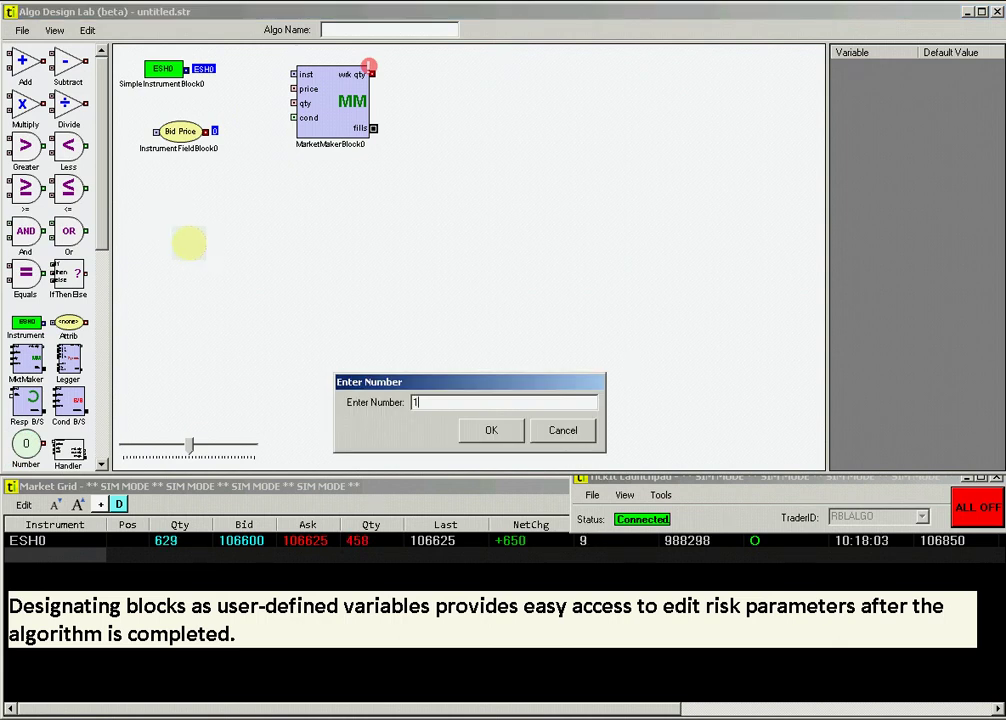
Give the constant block the value 10 and name it Order_qty
left_click(488, 429)
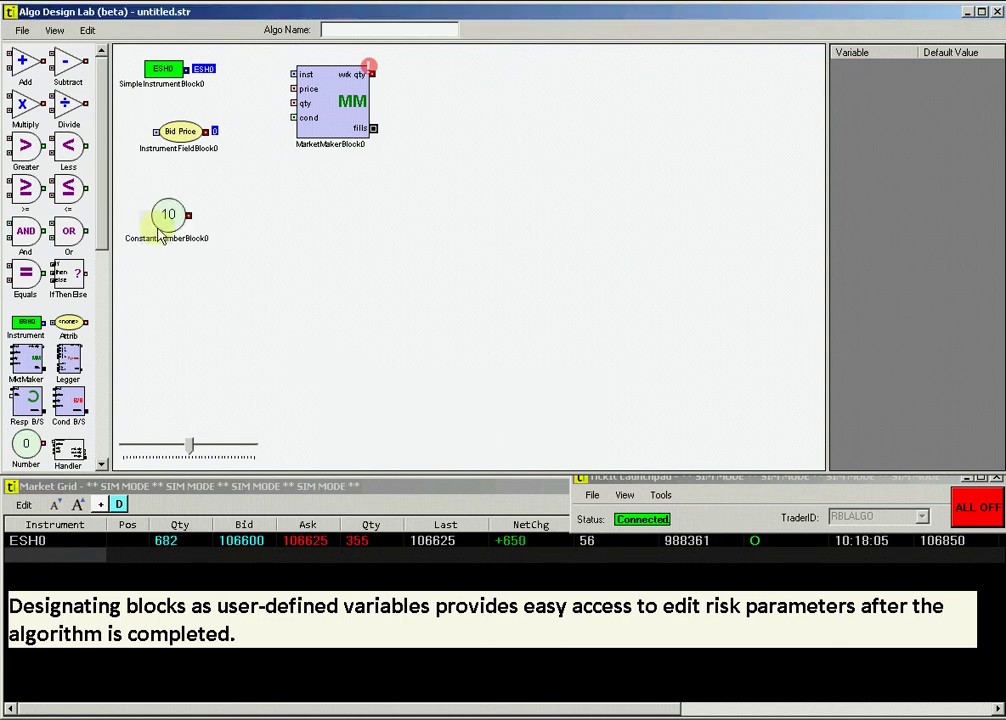
double_click(170, 222)
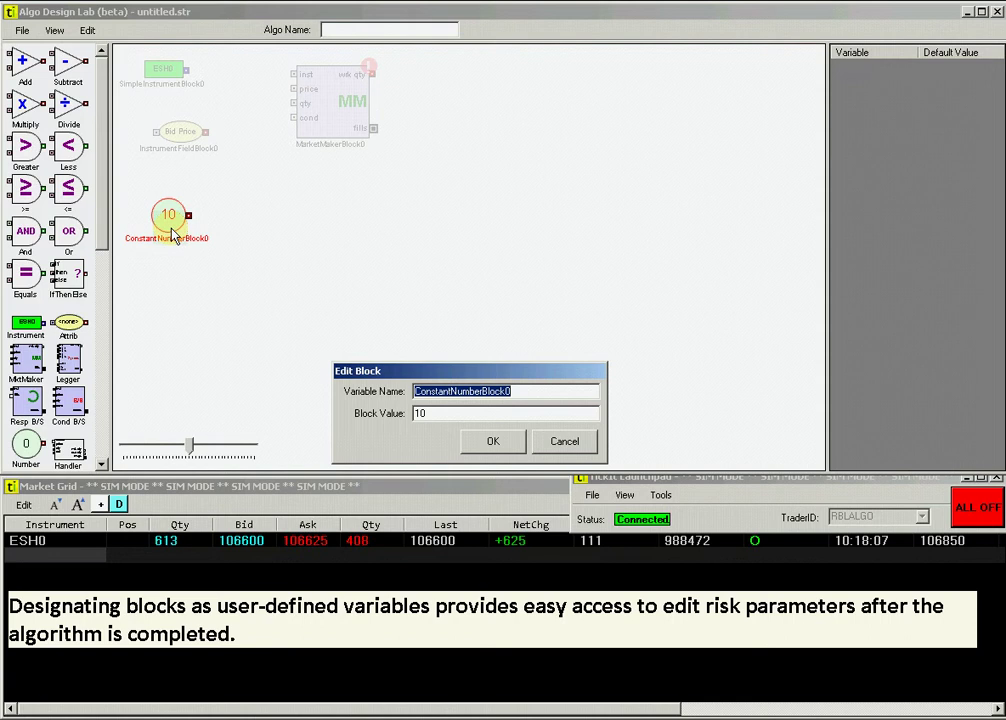
type("Order_qty")
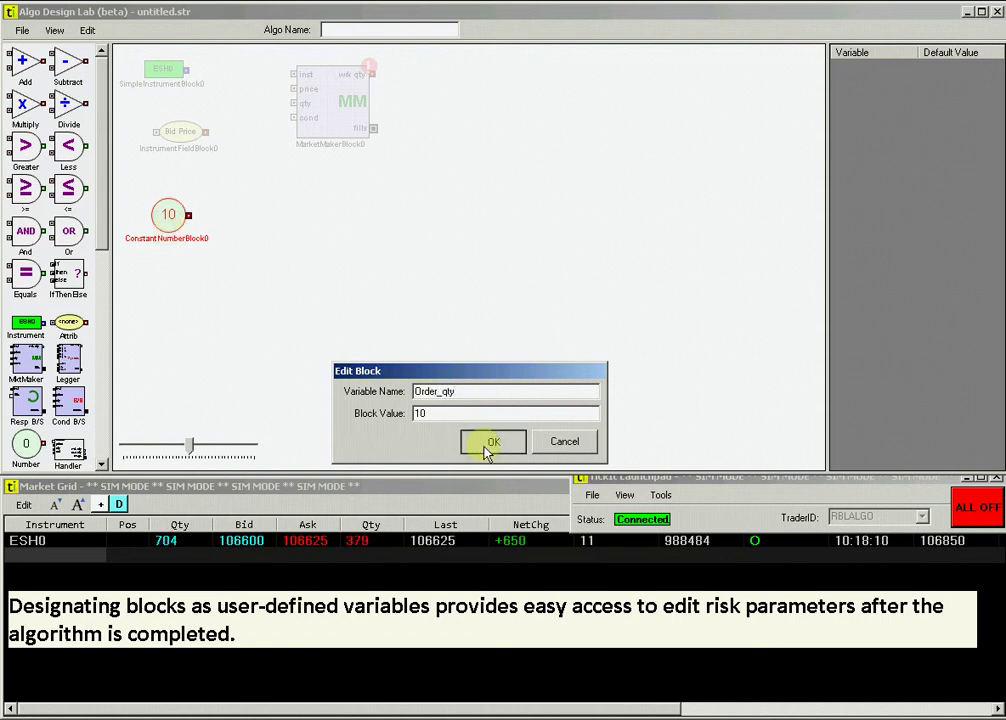
left_click(492, 441)
Make Order_qty a user-defined variable and position it under the Bid Price block
right_click(171, 232)
left_click(209, 254)
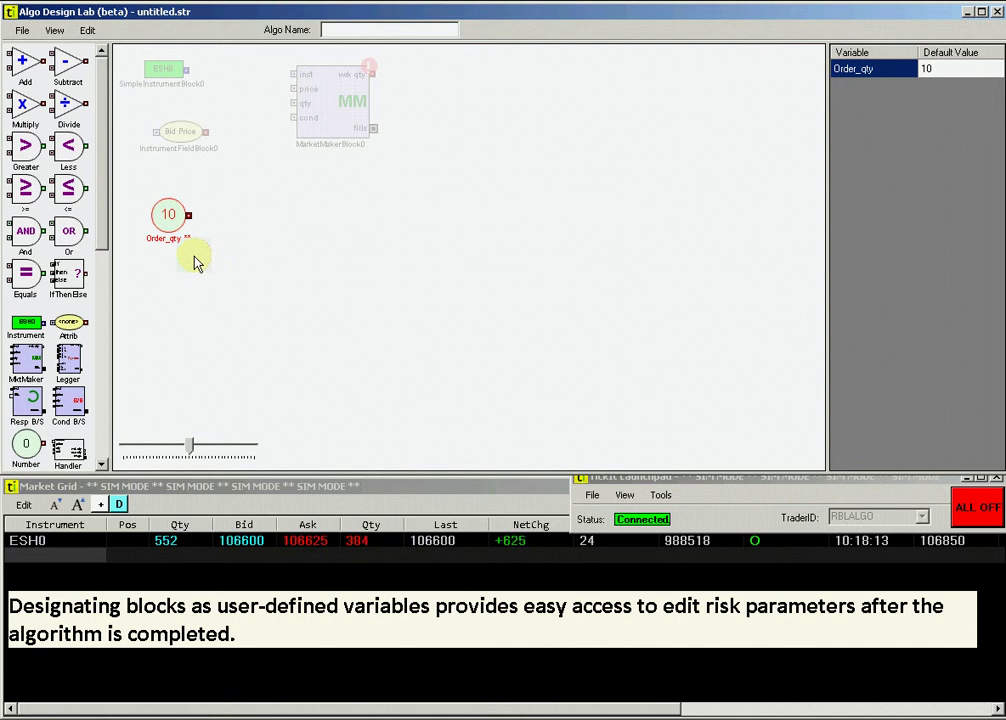
left_click_drag(167, 218, 154, 194)
left_click_drag(183, 145, 194, 137)
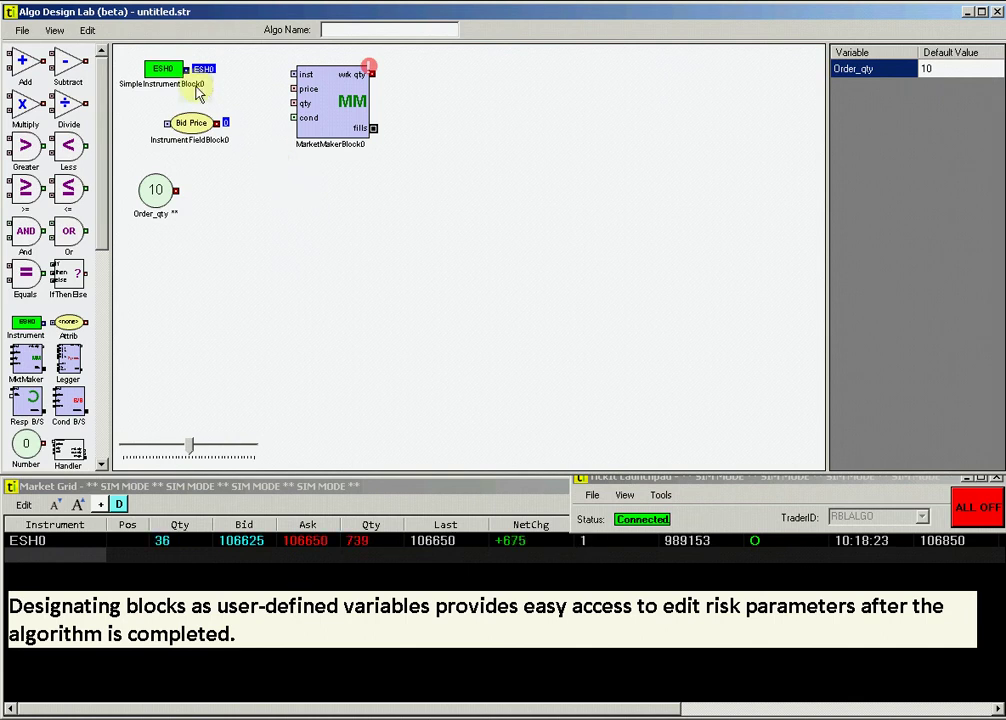
Turn the ESH0 instrument block into a user variable named Market
right_click(165, 71)
left_click(224, 98)
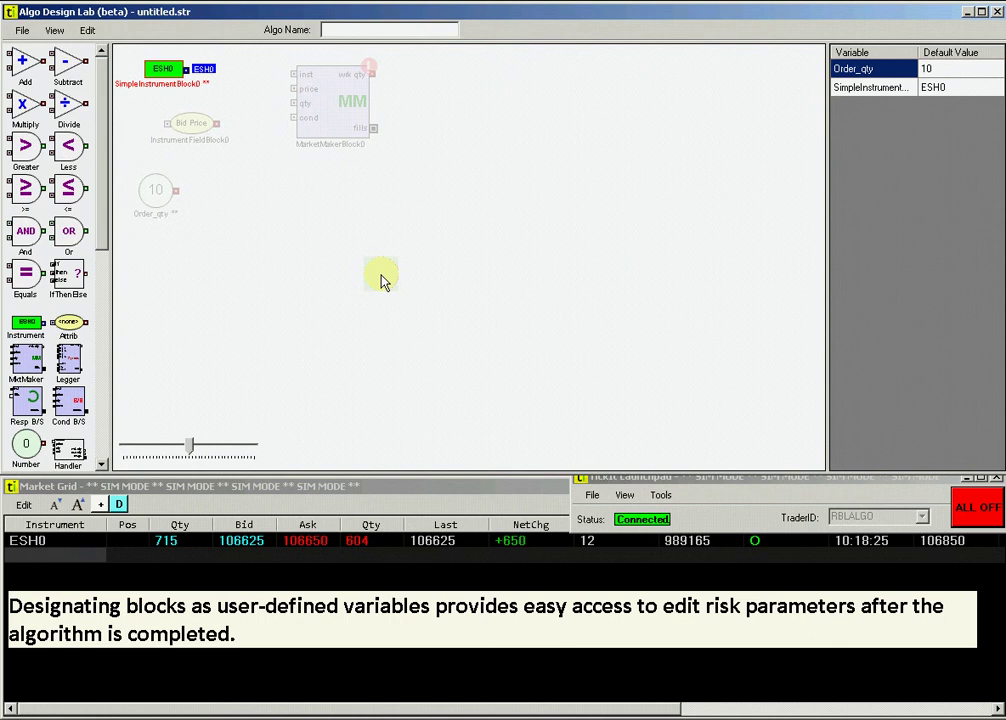
double_click(857, 90)
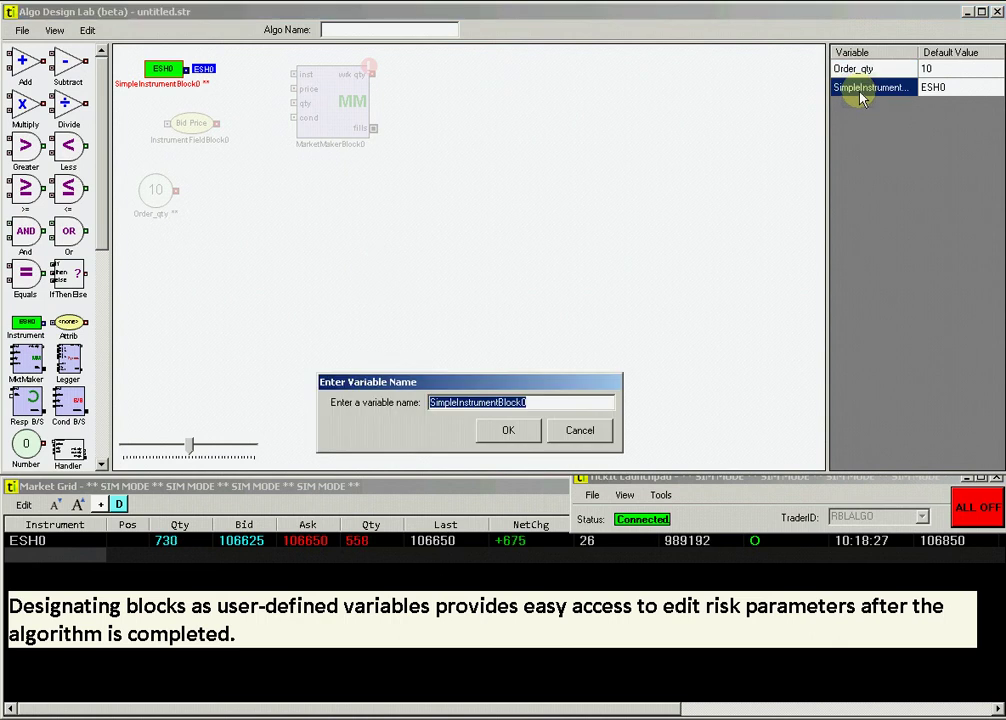
type("Market")
left_click(508, 430)
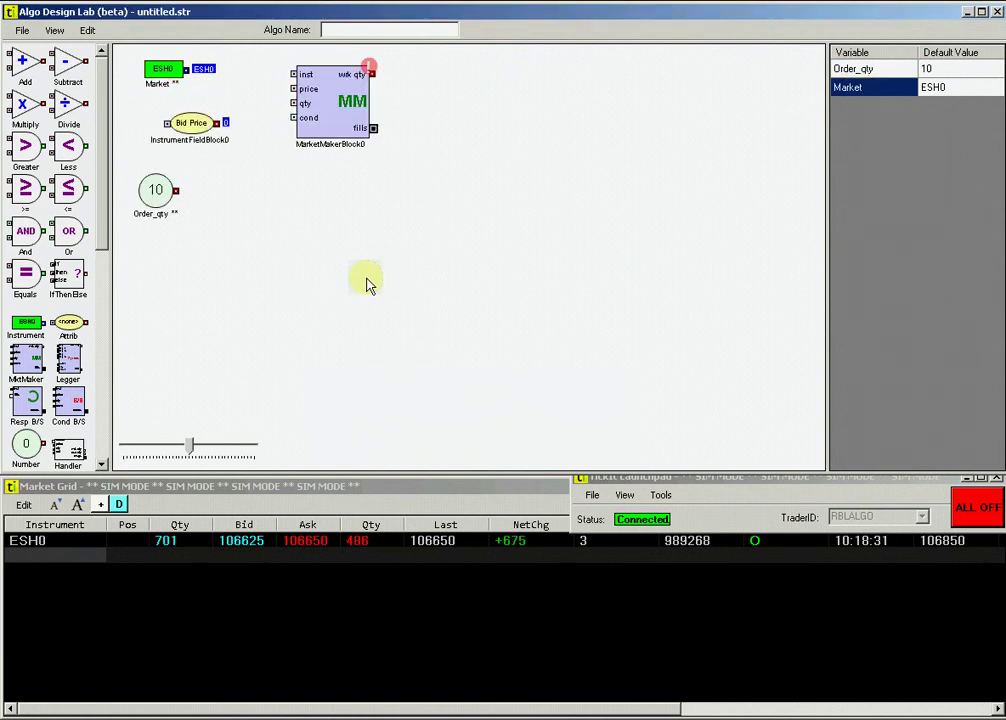
left_click_drag(166, 77, 170, 75)
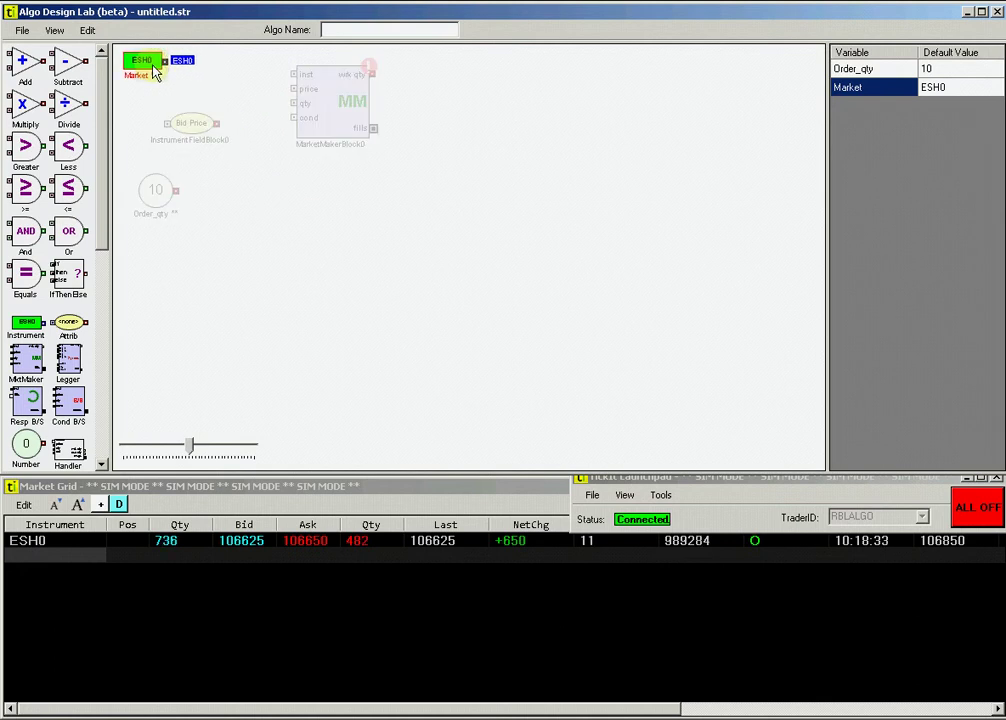
left_click(330, 107)
Wire Market into Bid Price and the market maker's inst, Bid Price to its price, Order_qty to its qty
left_click_drag(330, 107, 346, 115)
left_click(230, 203)
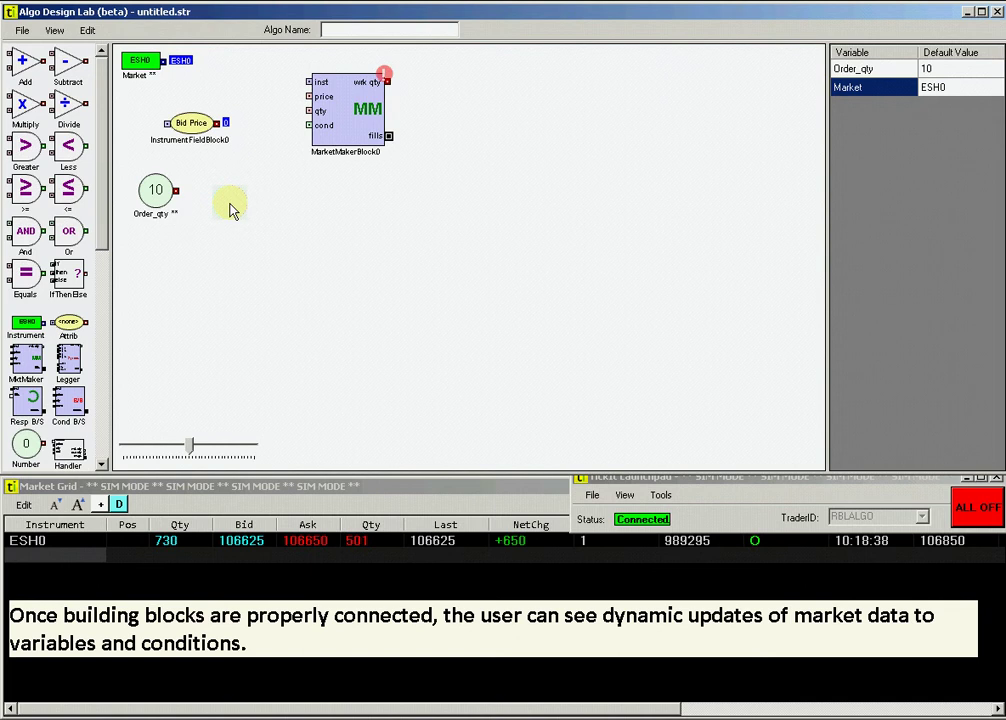
left_click_drag(165, 70, 172, 131)
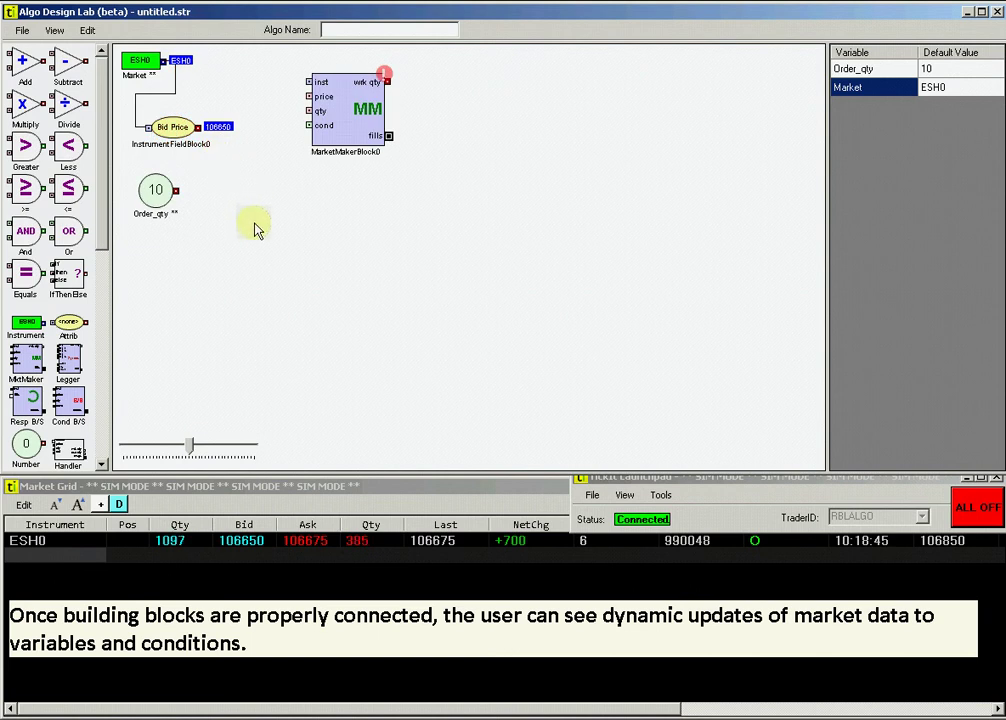
left_click_drag(164, 62, 308, 83)
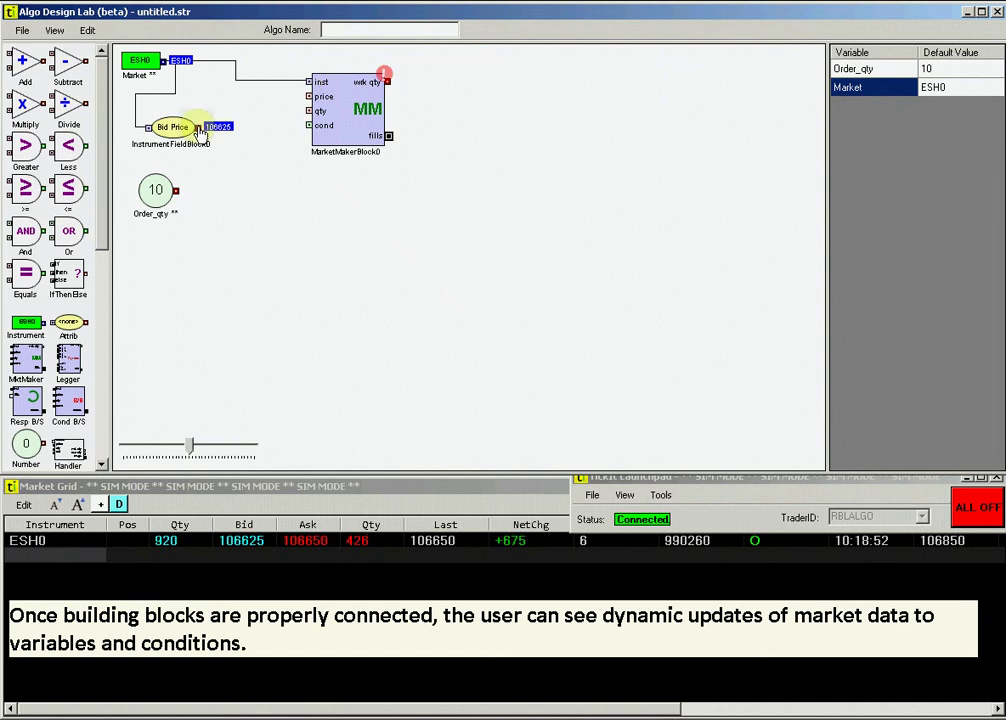
left_click_drag(200, 131, 309, 97)
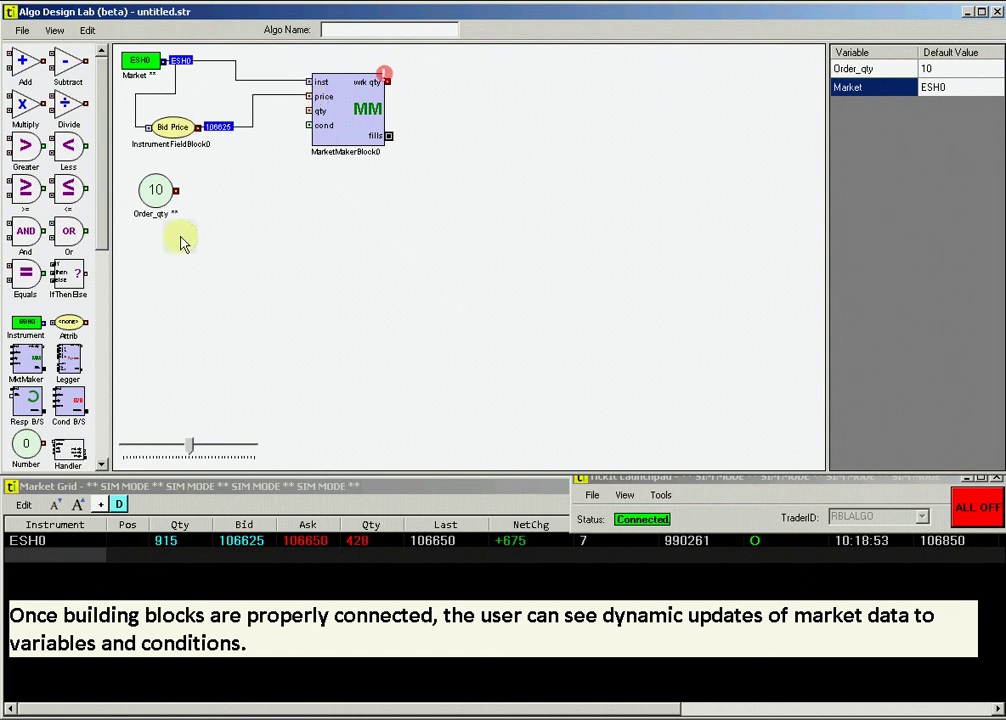
left_click_drag(175, 190, 335, 145)
left_click(279, 210)
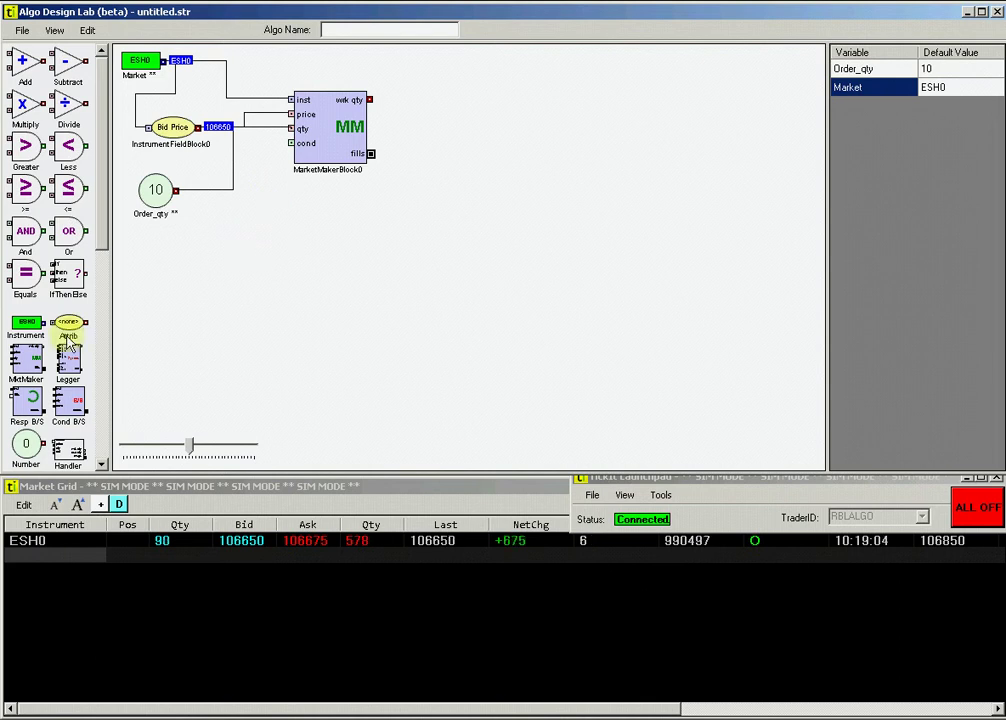
Add a second market maker block on the right and set it to SELL
left_click_drag(26, 362, 727, 117)
double_click(727, 117)
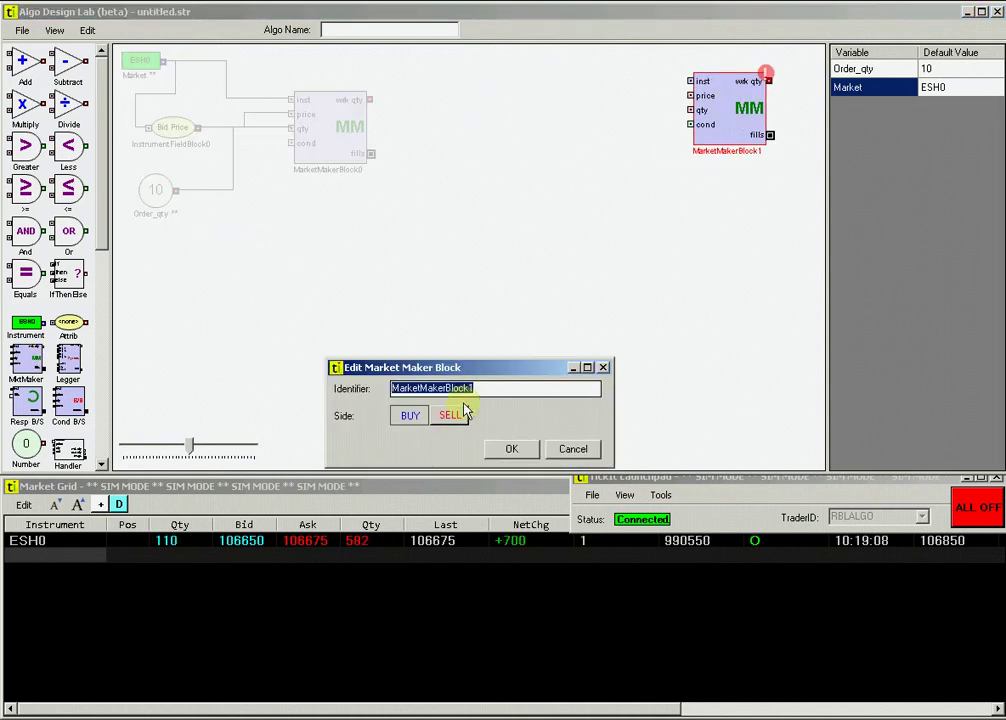
left_click(451, 413)
left_click(514, 449)
left_click(507, 268)
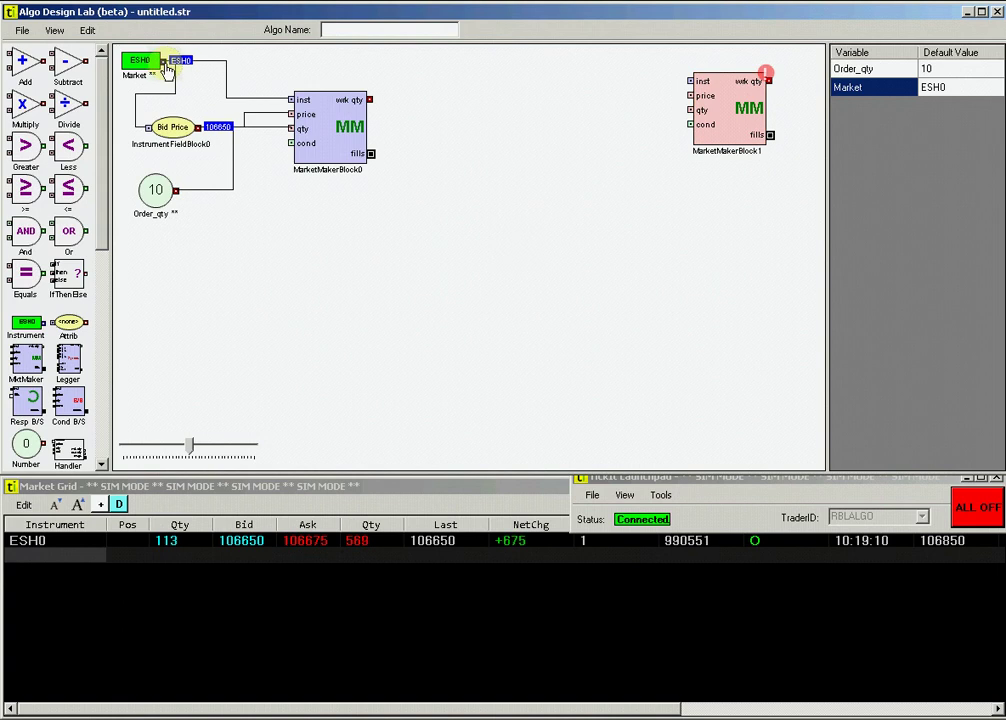
Connect Market to the sell market maker's instrument input
left_click_drag(166, 63, 721, 95)
left_click(493, 220)
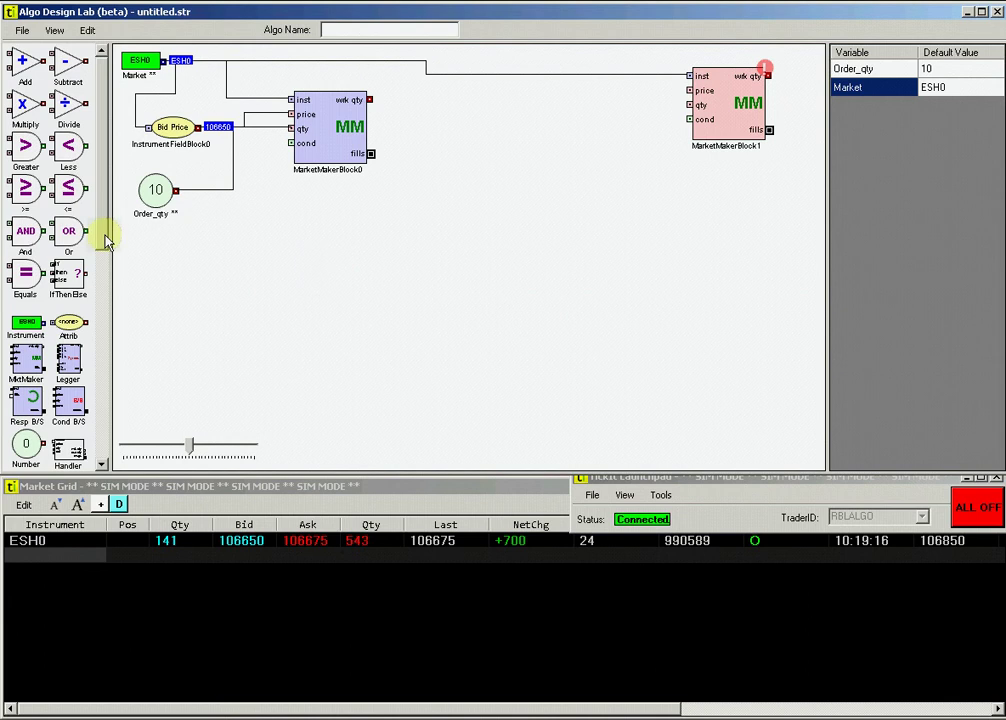
left_click_drag(103, 240, 101, 337)
Add a value extractor block wired to MarketMakerBlock0's fills output
mouse_move(22, 270)
left_mouse_down()
mouse_move(240, 341)
mouse_move(447, 243)
left_mouse_up()
left_click_drag(370, 154, 411, 237)
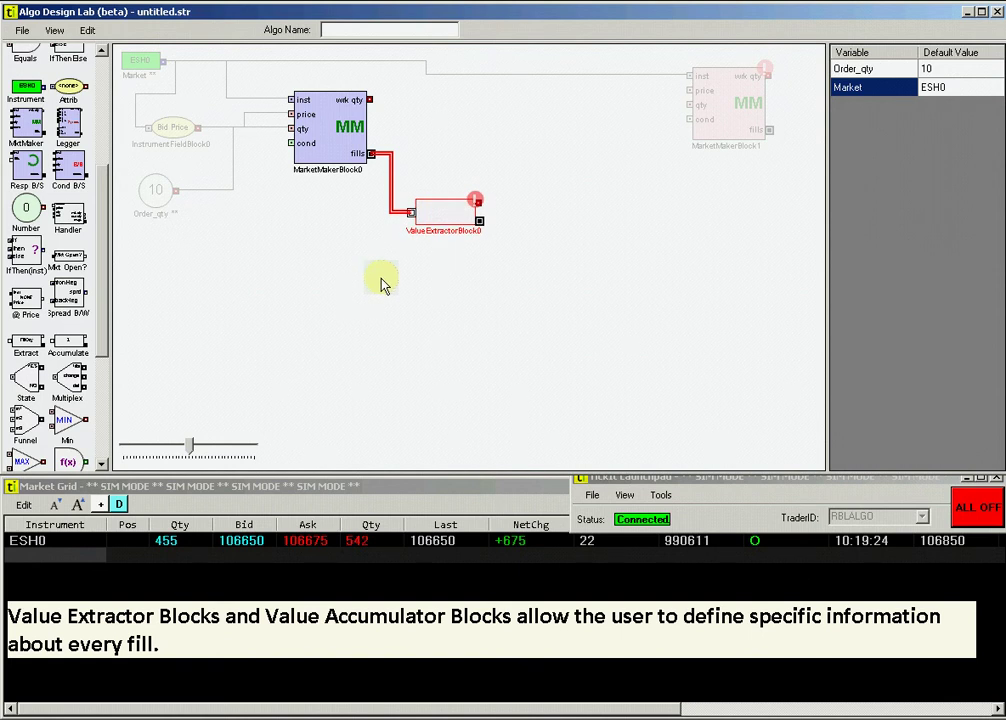
Set the value extractor's formula to FillPrice
double_click(443, 222)
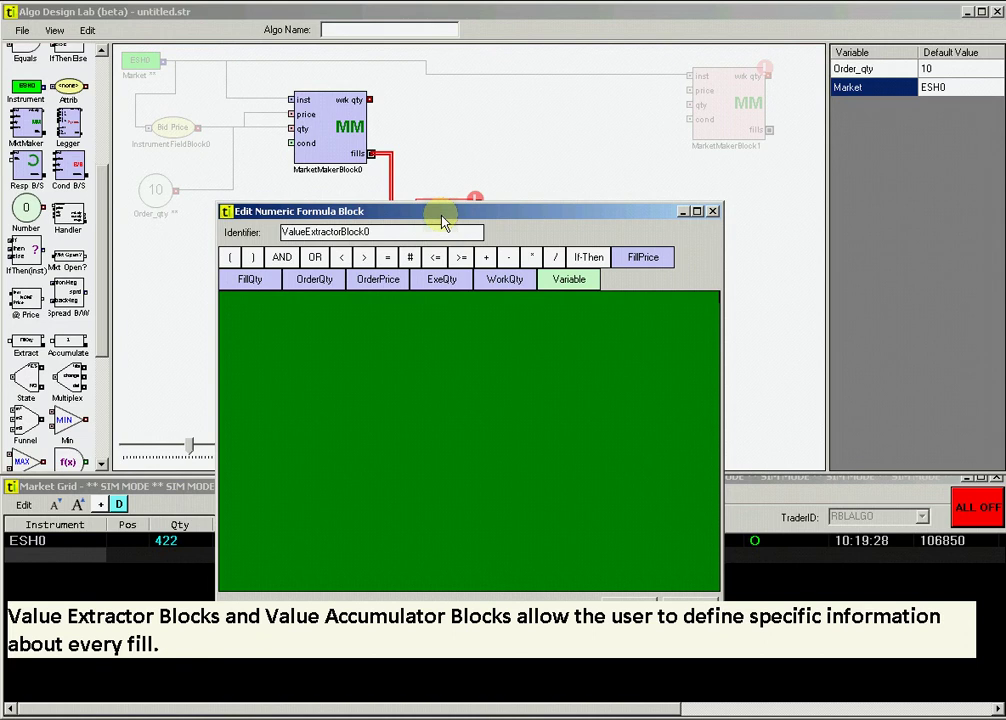
left_click_drag(645, 258, 388, 430)
key("Return")
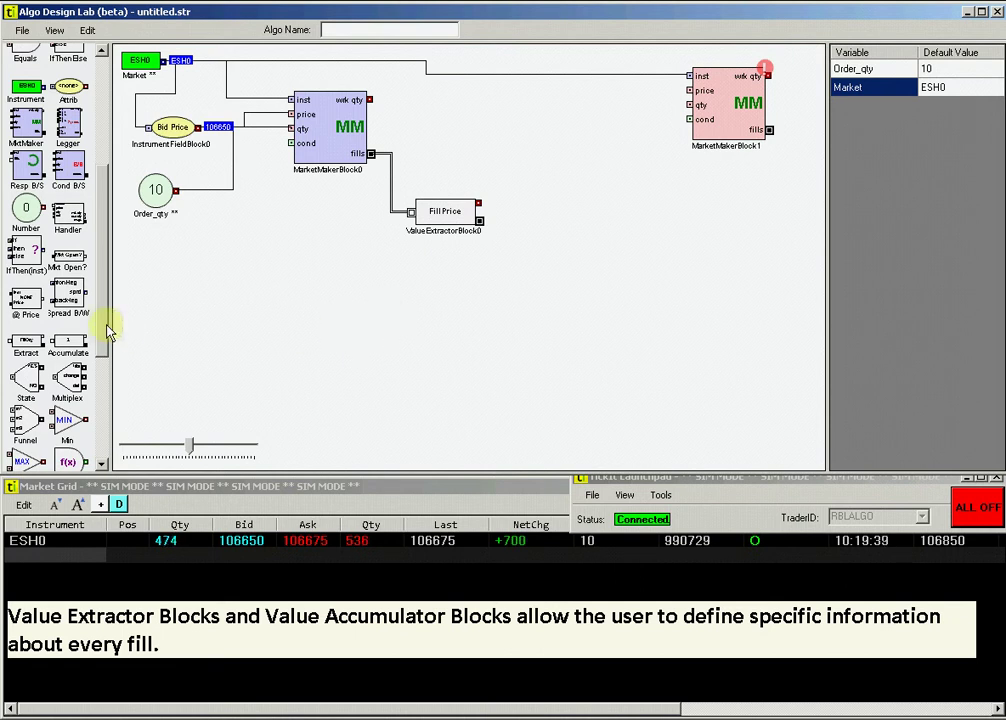
Add a Σ(FillQty) accumulator block fed by MarketMakerBlock0's fills output
left_click_drag(70, 342, 470, 280)
double_click(474, 282)
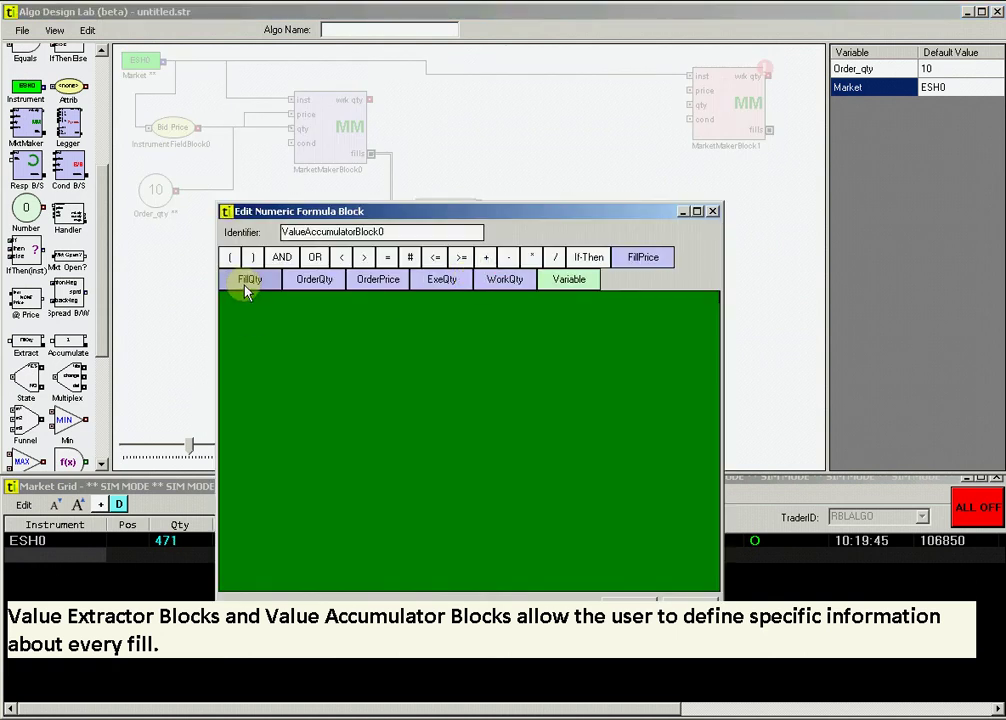
left_click_drag(246, 287, 270, 325)
left_click(629, 601)
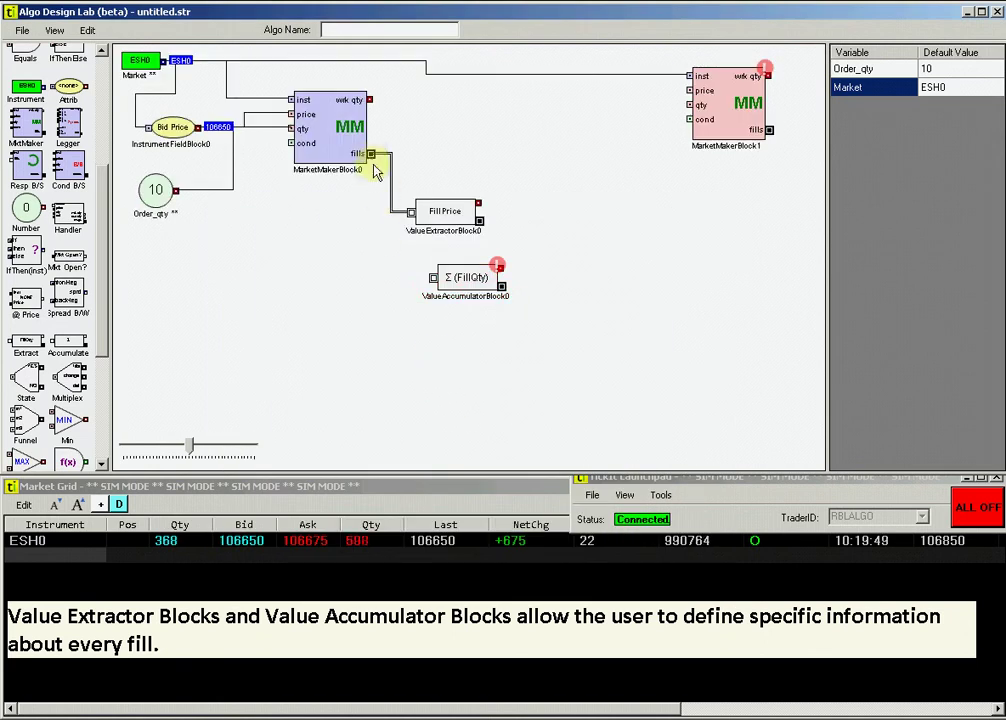
left_click_drag(371, 157, 440, 268)
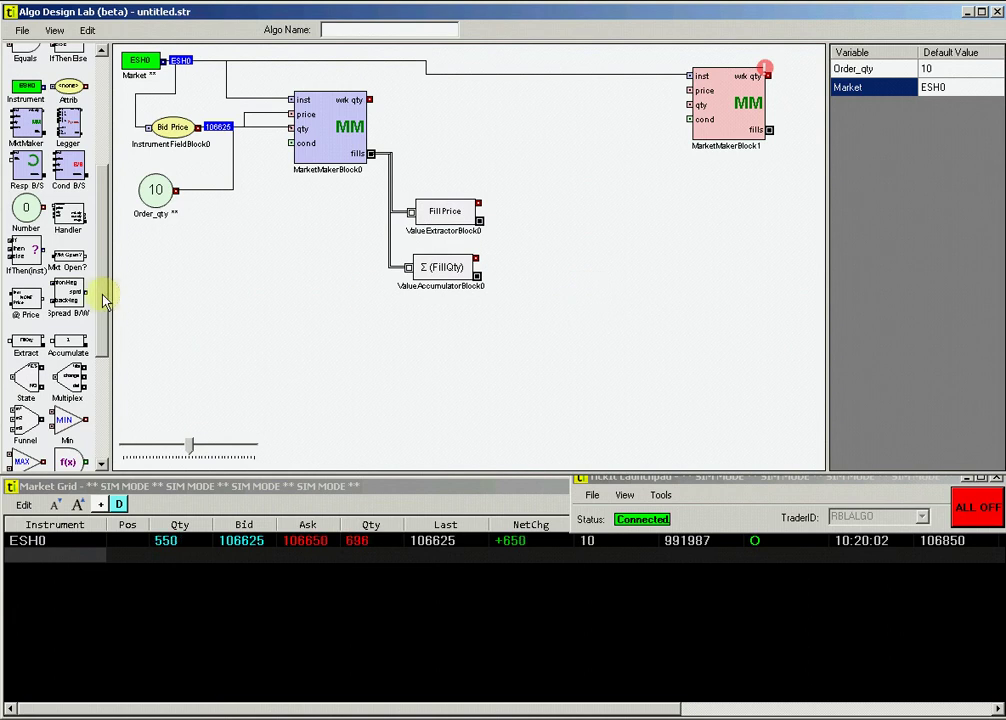
left_click_drag(105, 300, 101, 162)
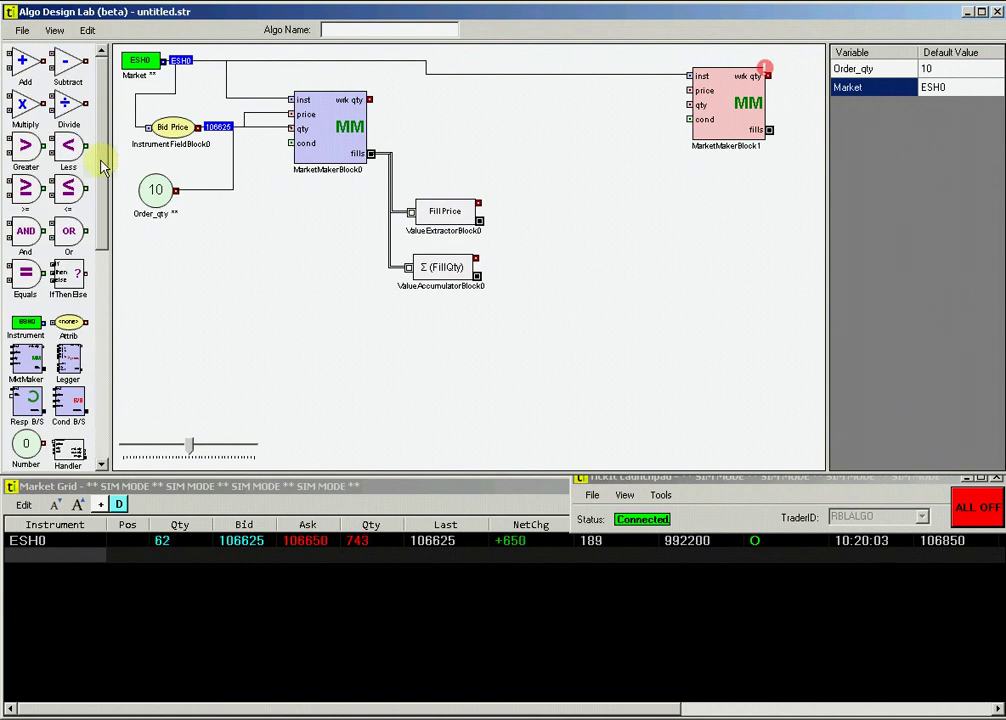
Add an adder block and a Min Price Increment instrument field block, arranged side by side
left_click_drag(24, 62, 580, 128)
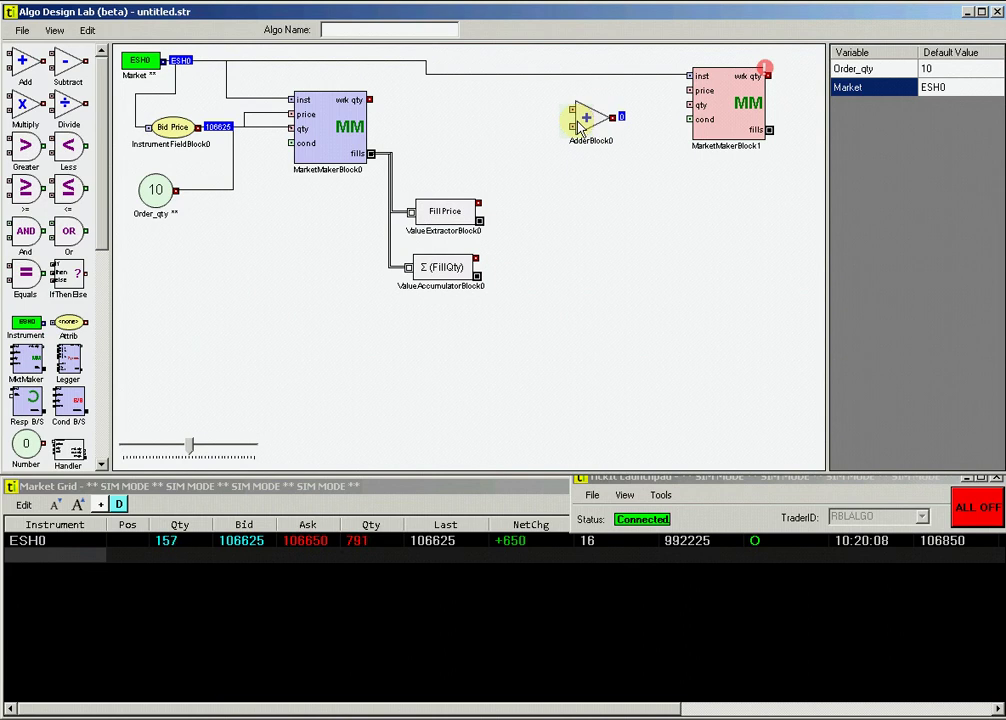
left_click_drag(62, 265, 449, 153)
left_click(501, 409)
left_click_drag(500, 452, 501, 484)
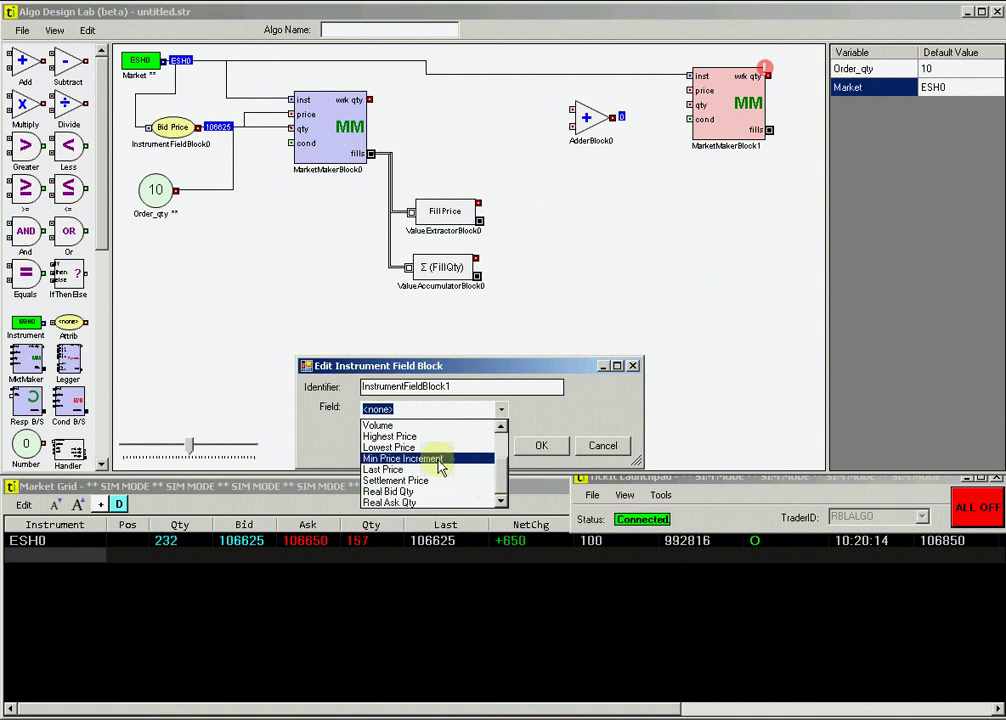
left_click(439, 459)
left_click(541, 446)
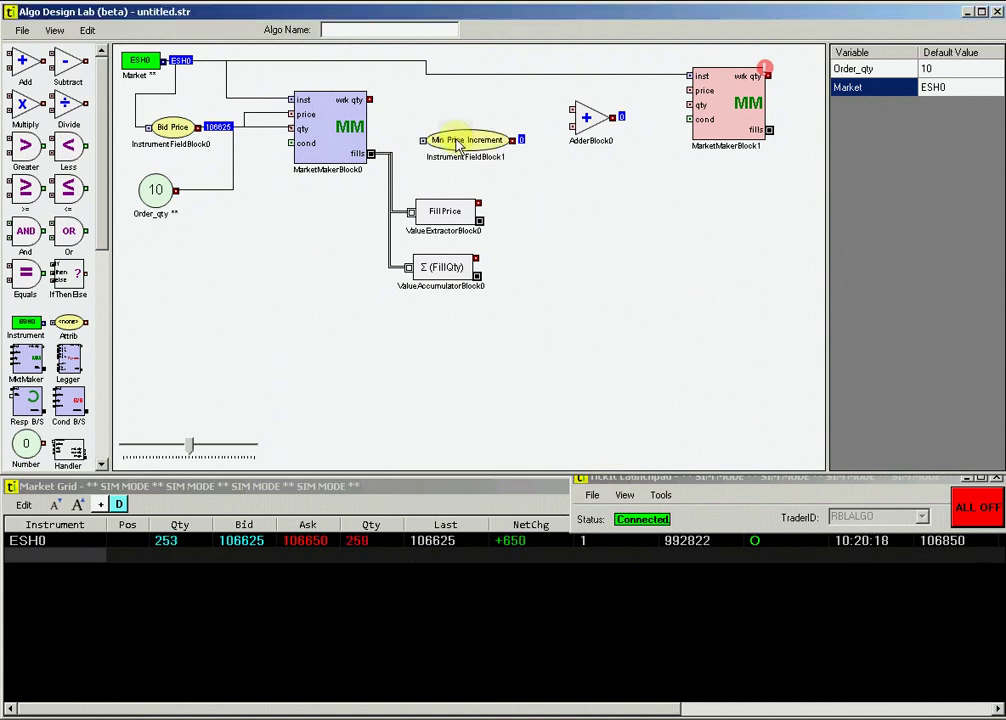
left_click_drag(462, 131, 467, 102)
left_click_drag(588, 123, 591, 140)
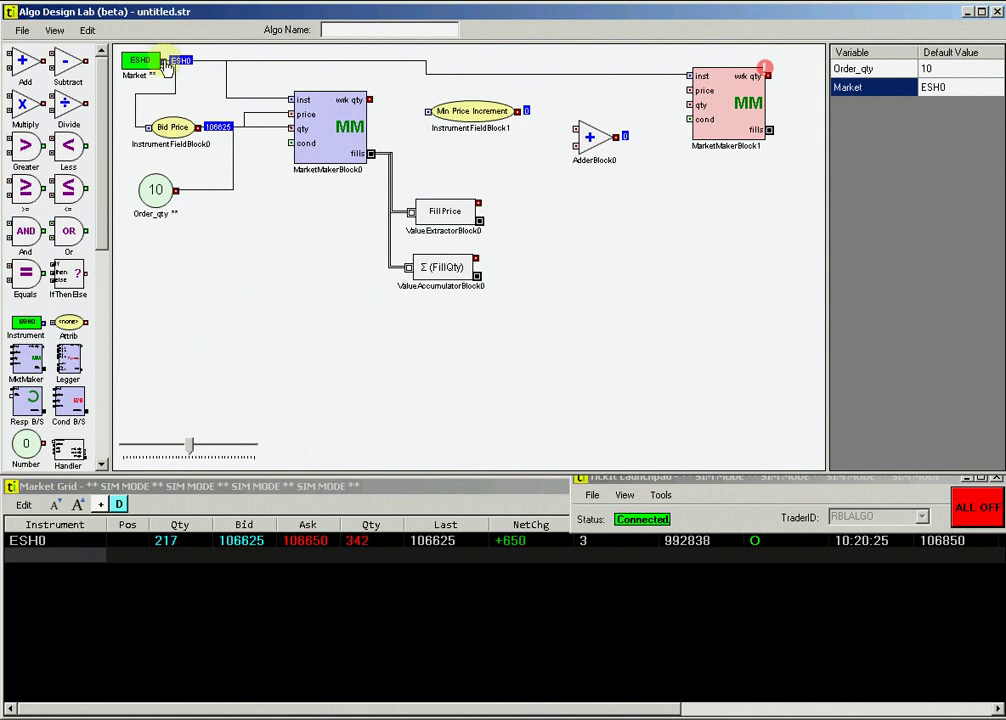
Wire ESH0 to Min Price Increment, it and Fill Price into the adder, adder to MarketMakerBlock1 price, Σ(FillQty) to qty
left_click_drag(167, 63, 428, 102)
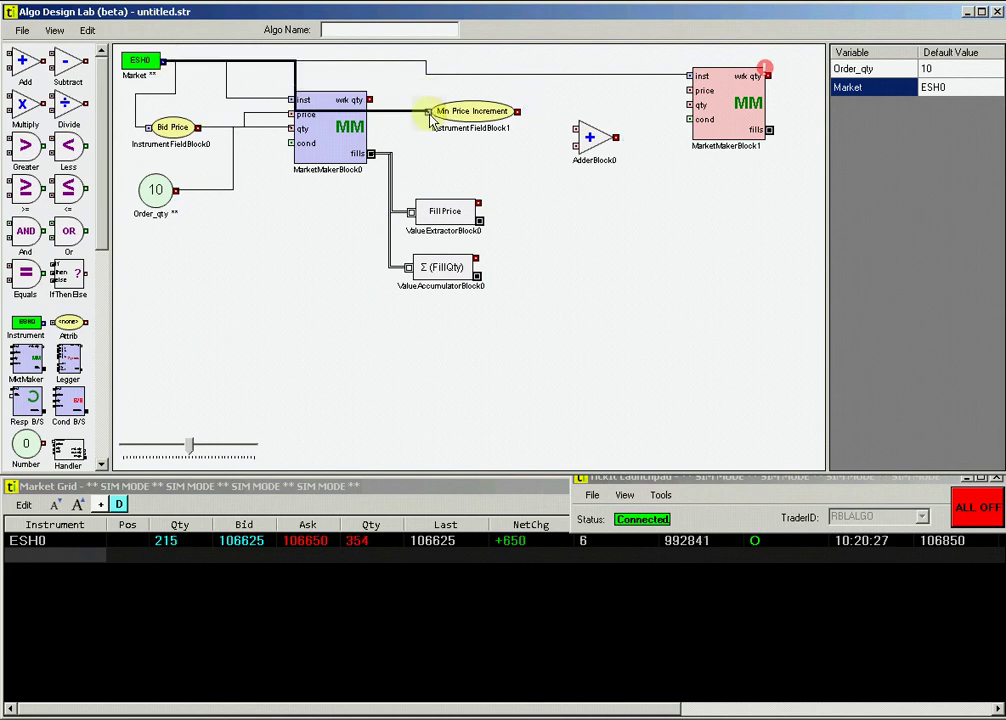
left_click_drag(432, 121, 472, 110)
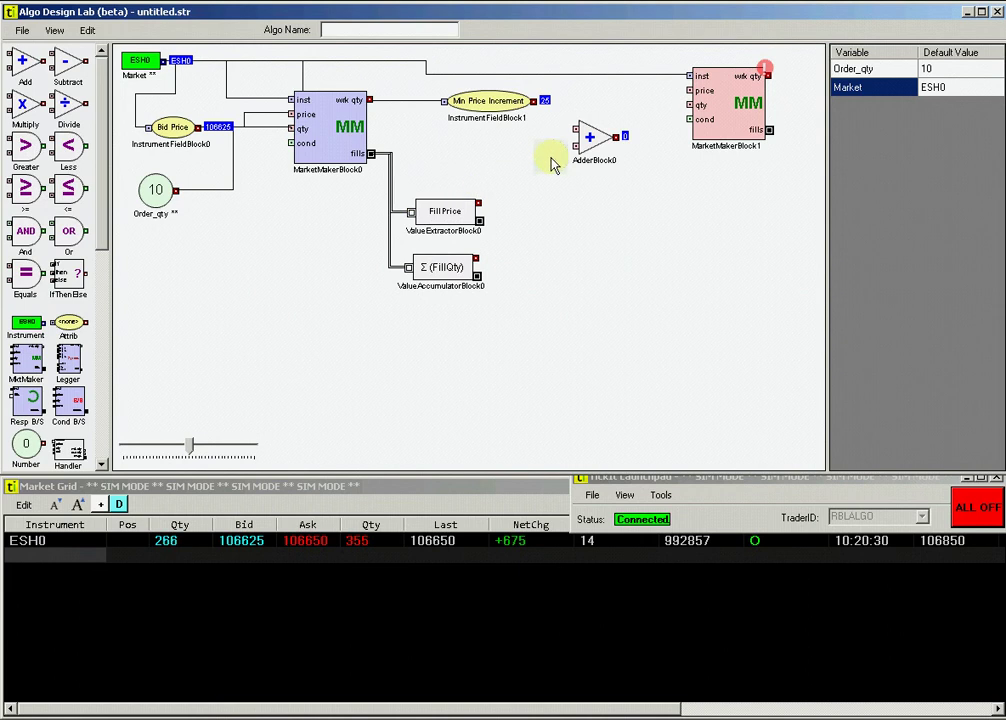
left_click_drag(536, 101, 575, 134)
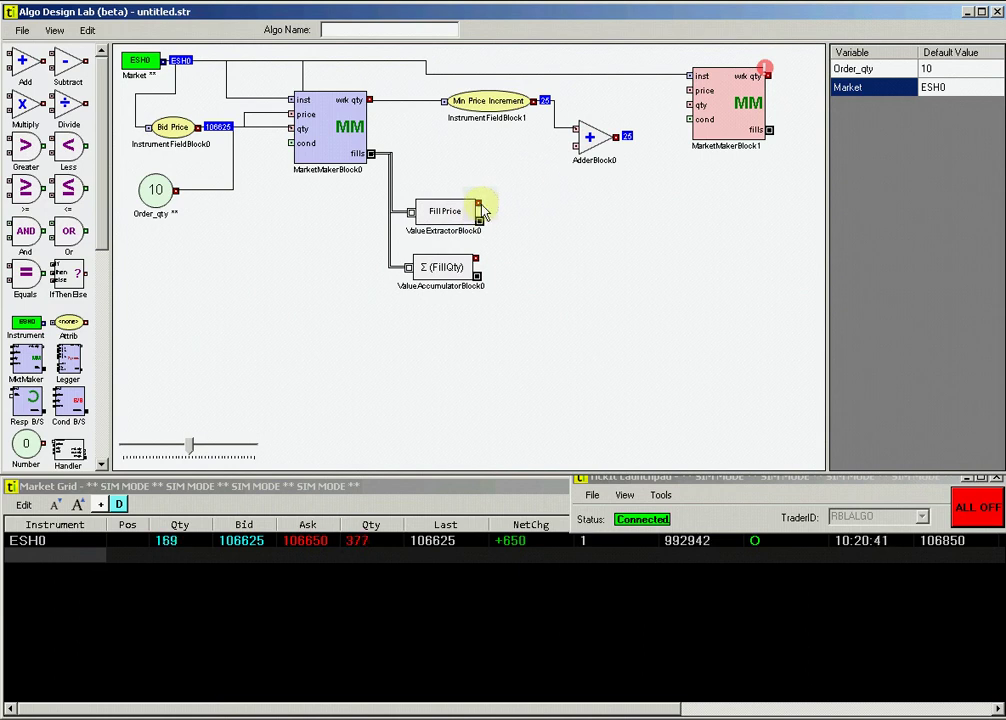
left_click_drag(480, 206, 577, 148)
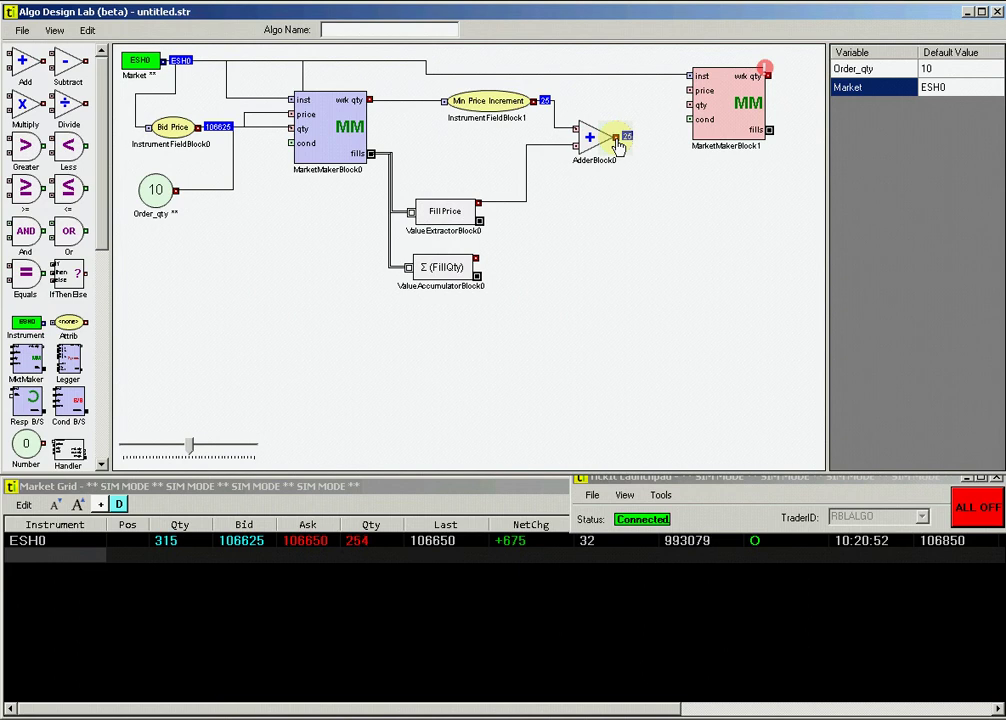
left_click_drag(617, 138, 686, 90)
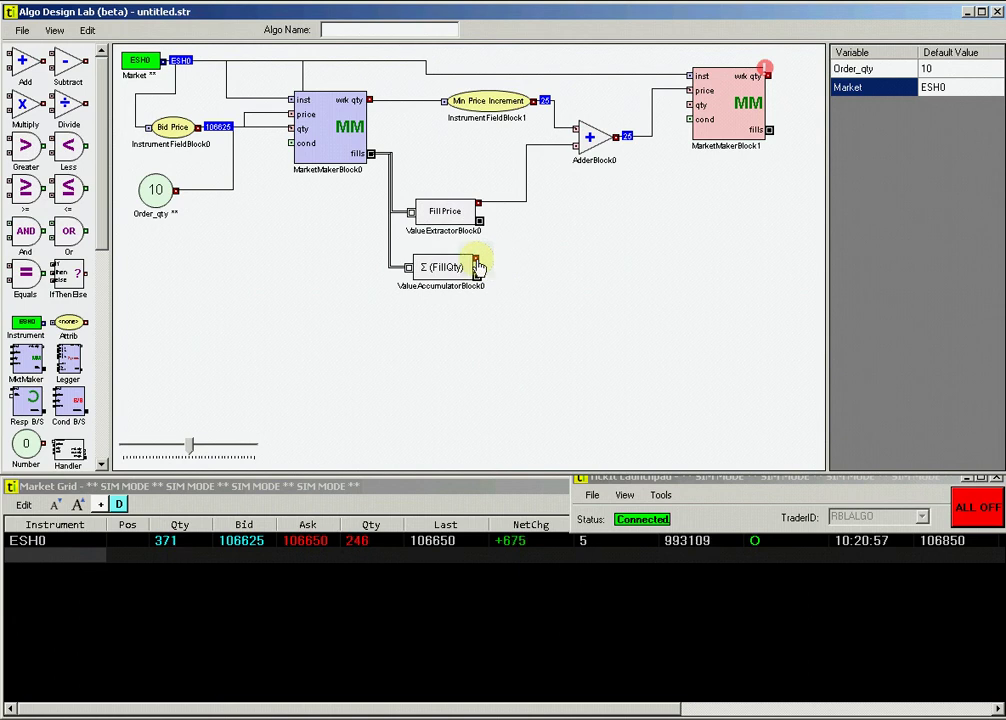
left_click_drag(476, 264, 691, 108)
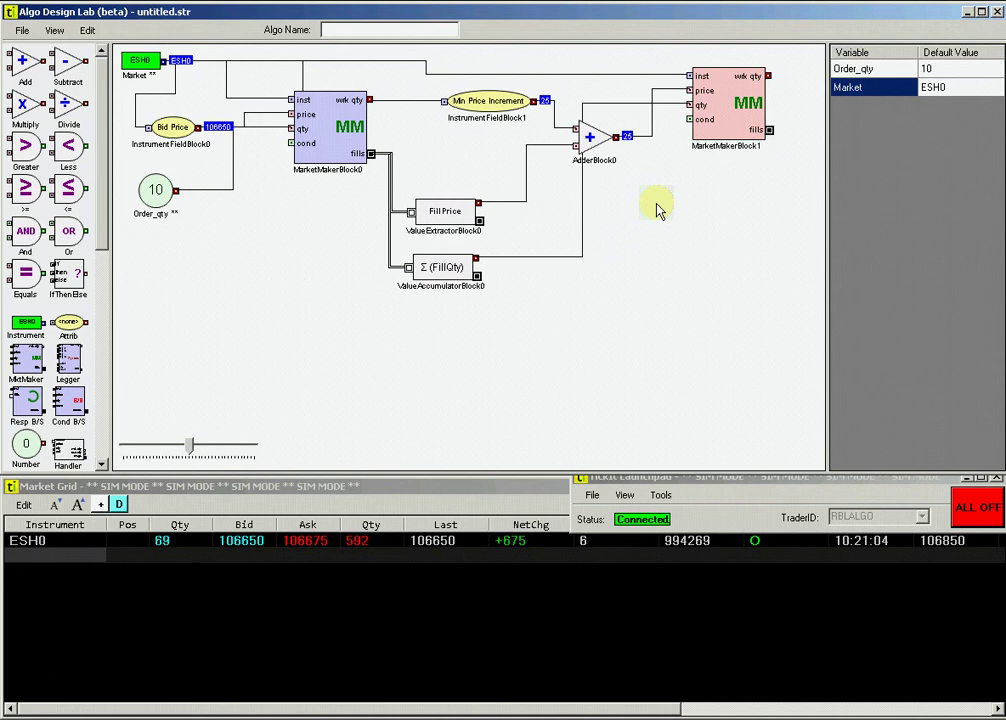
Name the algorithm 'join bid hedge' and save it as Join_Bid_hedge.str
left_click(362, 30)
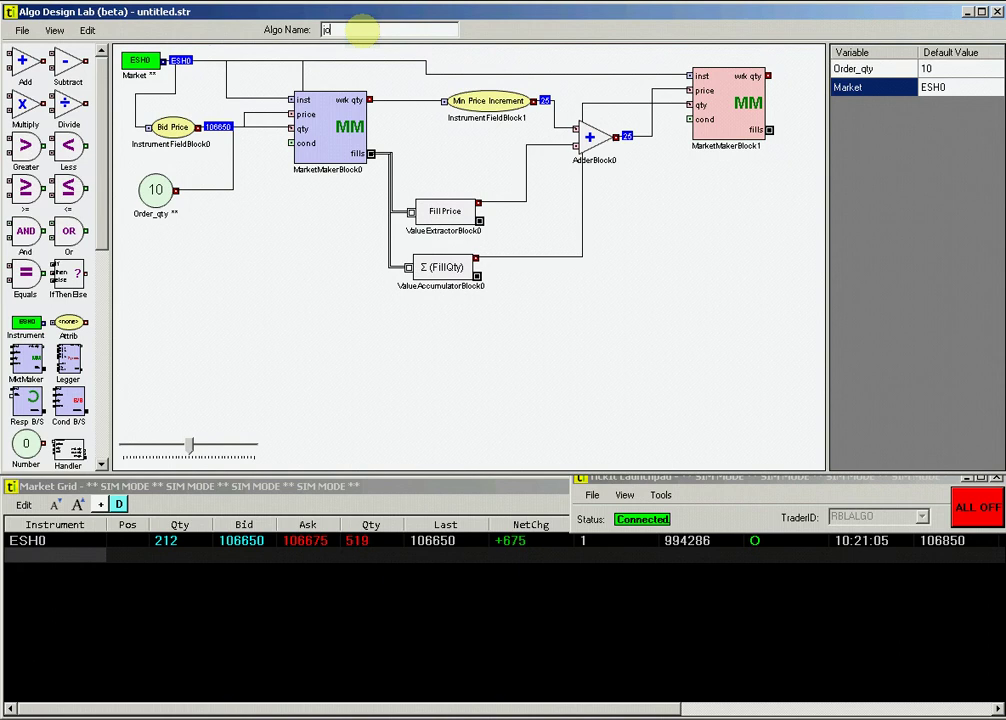
type("join bld hedge")
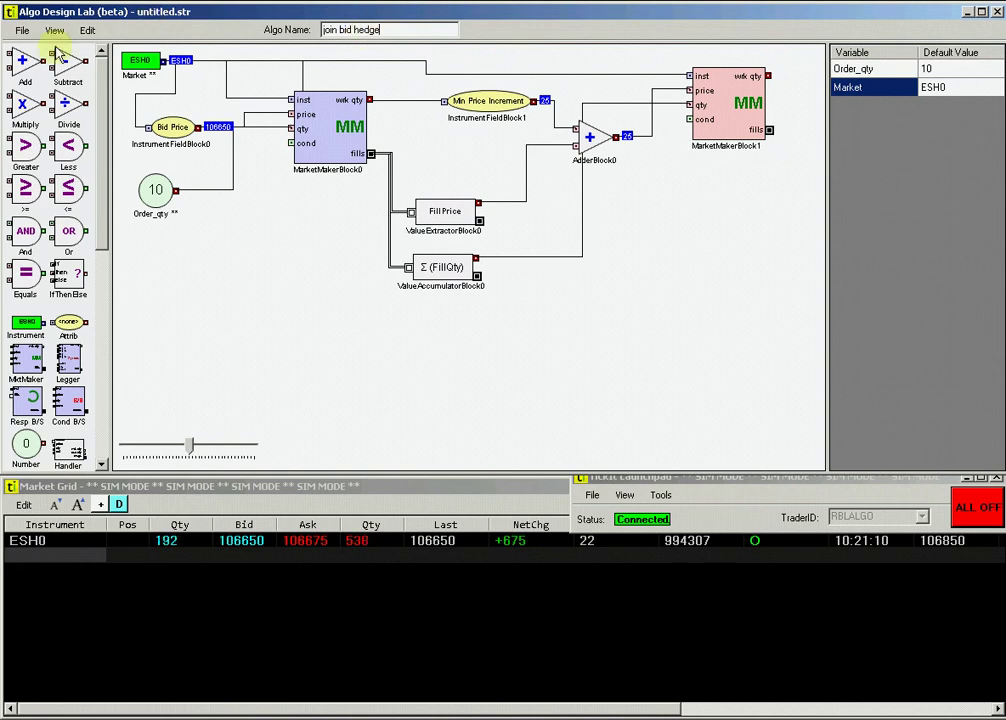
left_click(21, 30)
left_click(62, 104)
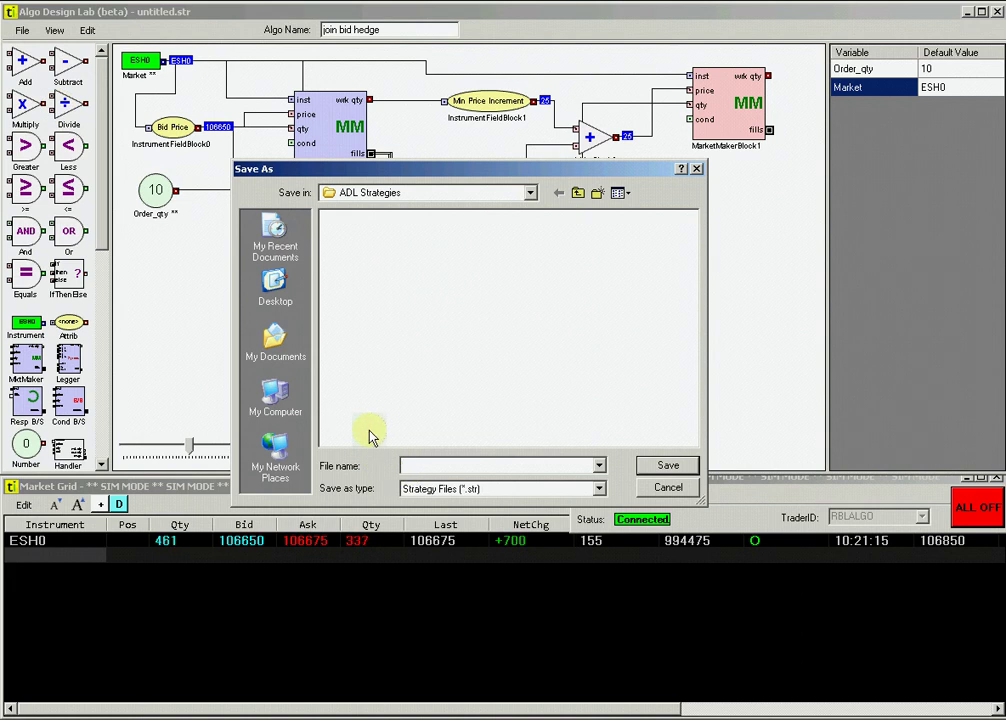
type("Join_Bid_hed")
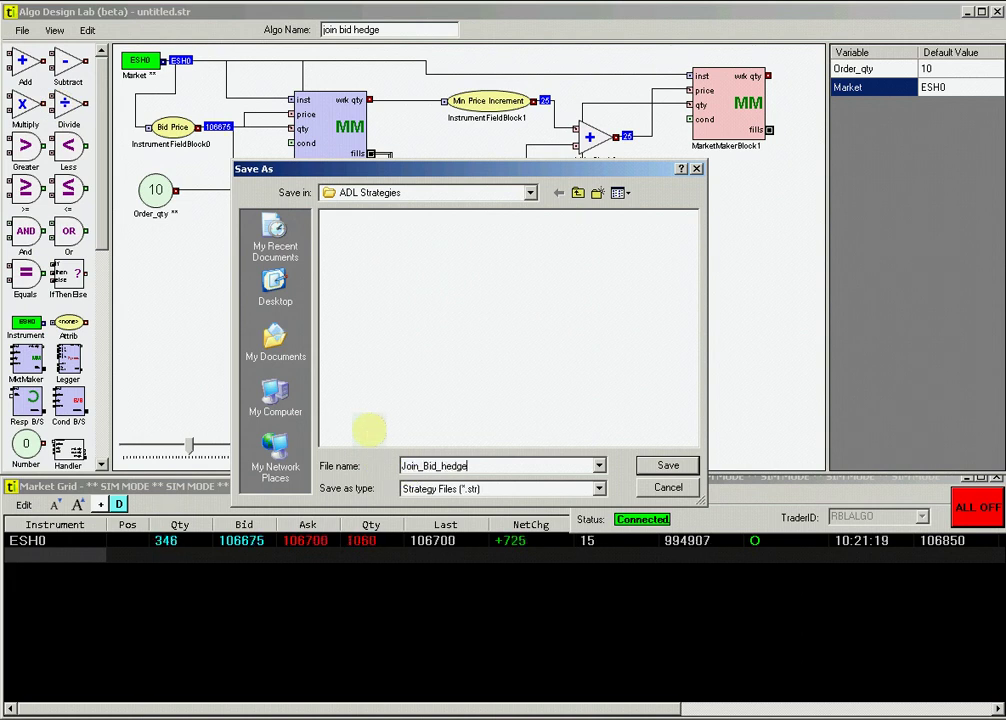
type("ge")
left_click(667, 466)
left_click(685, 490)
left_click(660, 495)
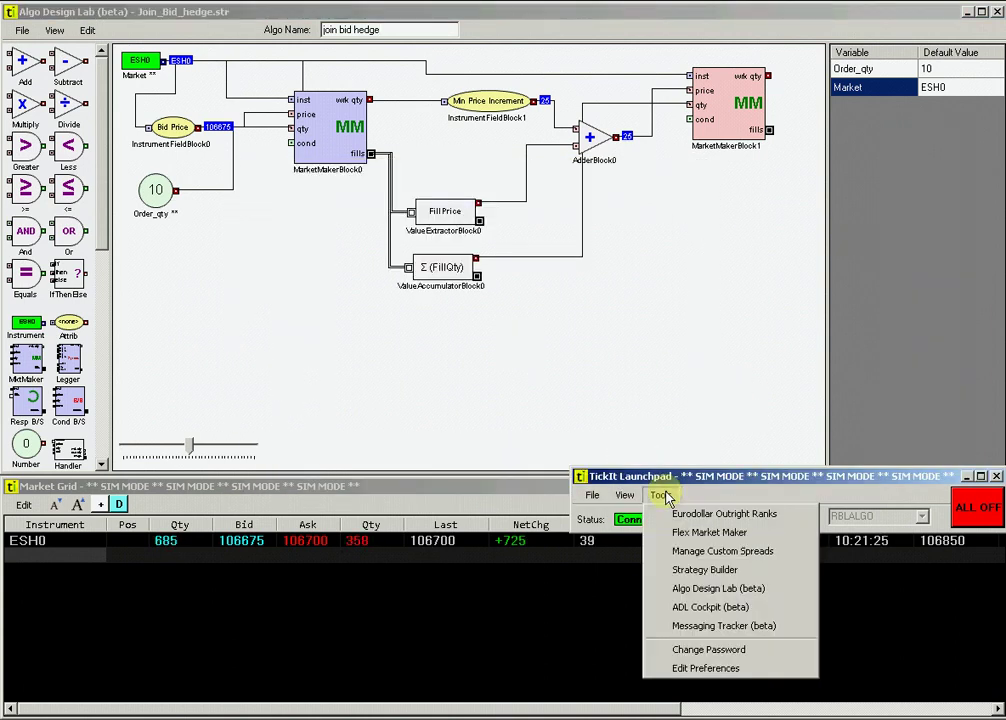
Open ADL Cockpit and reposition and shorten its window to reveal the quotes
left_click(711, 609)
left_click_drag(458, 172, 478, 52)
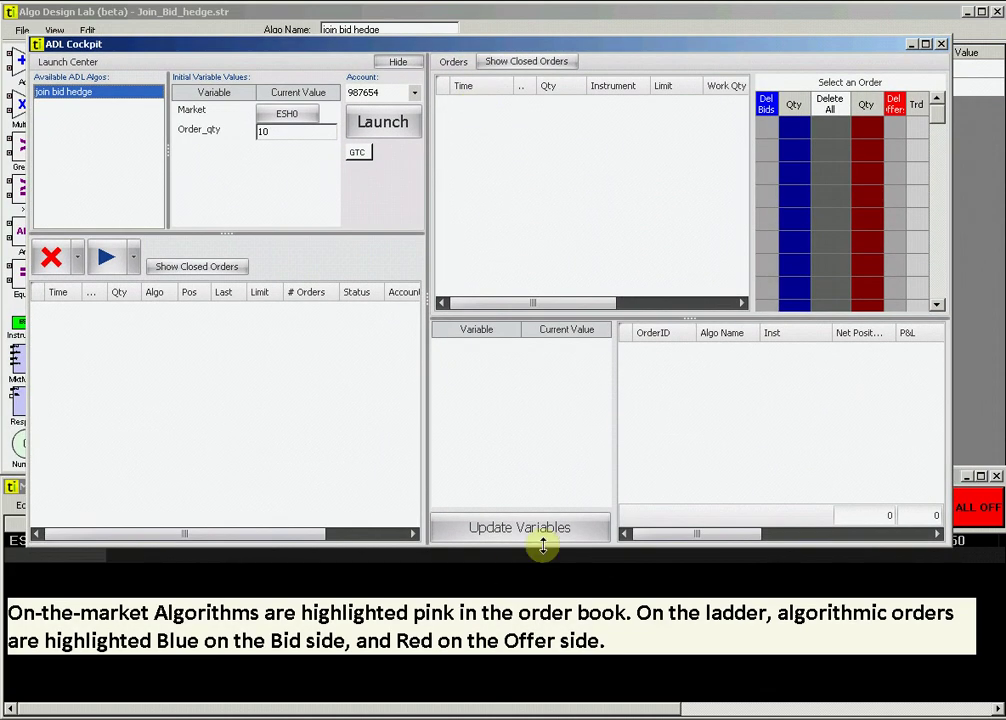
left_click_drag(543, 545, 541, 499)
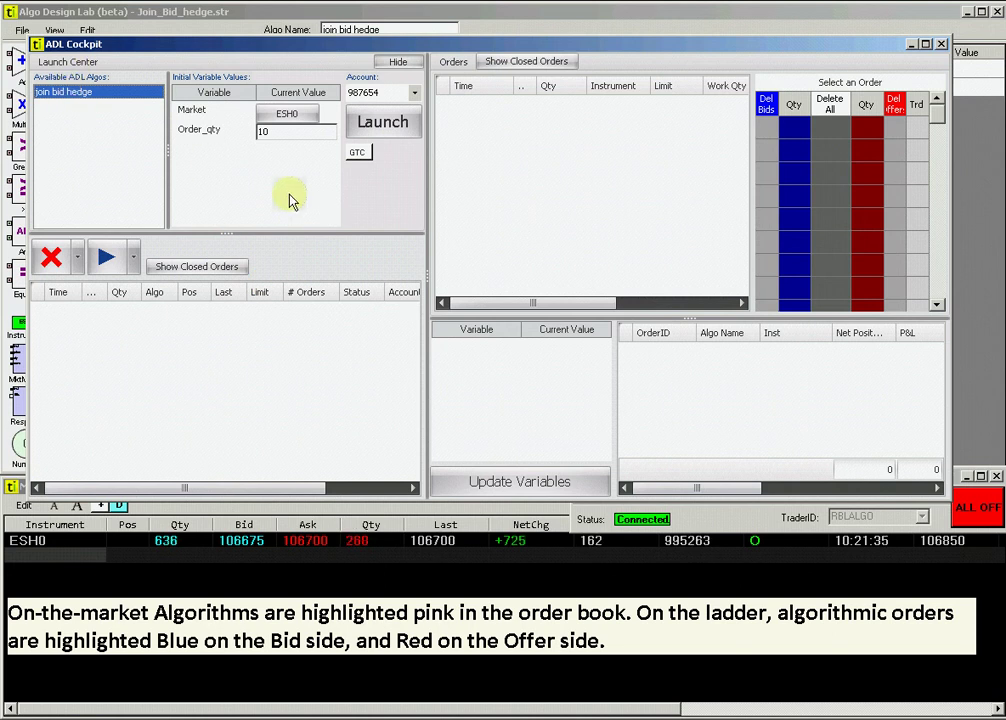
Launch join bid hedge on ESH0 with Order_qty 10 and view its orders and price ladder
left_click(383, 122)
left_click(208, 312)
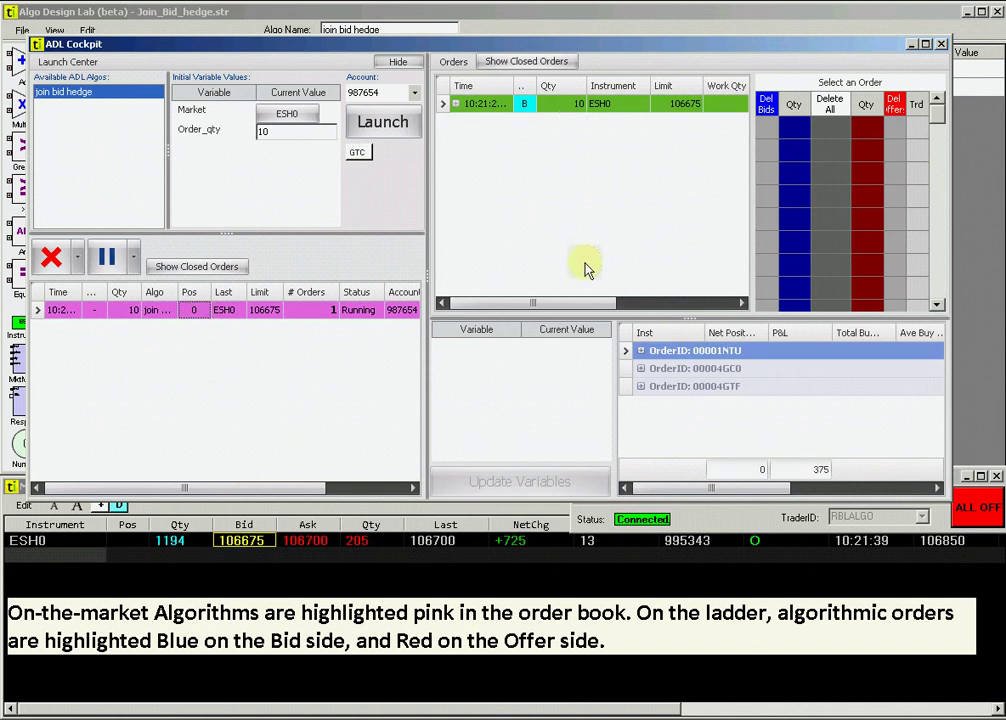
left_click(561, 105)
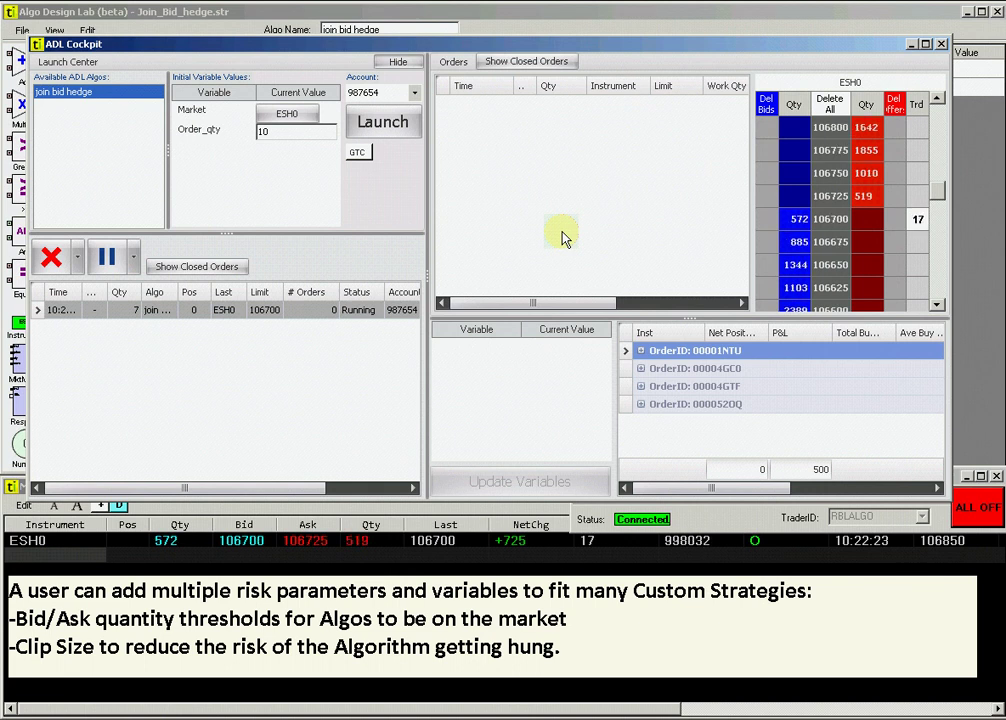
Close ADL Cockpit to return to the join bid hedge diagram in Algo Design Lab
left_click(942, 45)
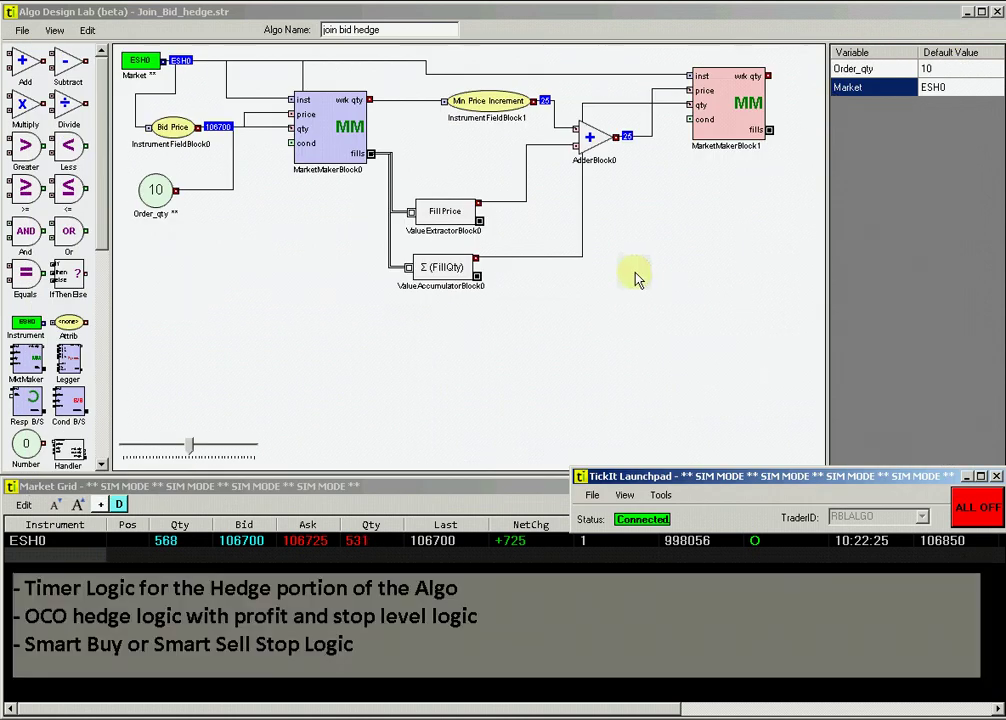